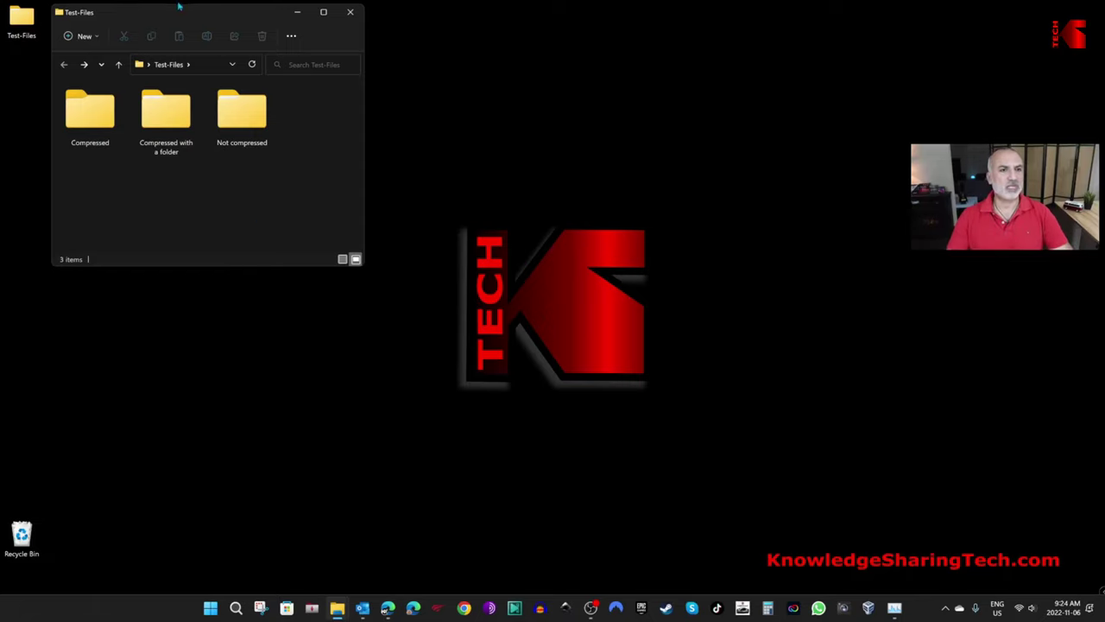
- Tick 'Show encrypted or compressed NTFS files in color' on the Folder Options View tab and confirm
left_click(292, 37)
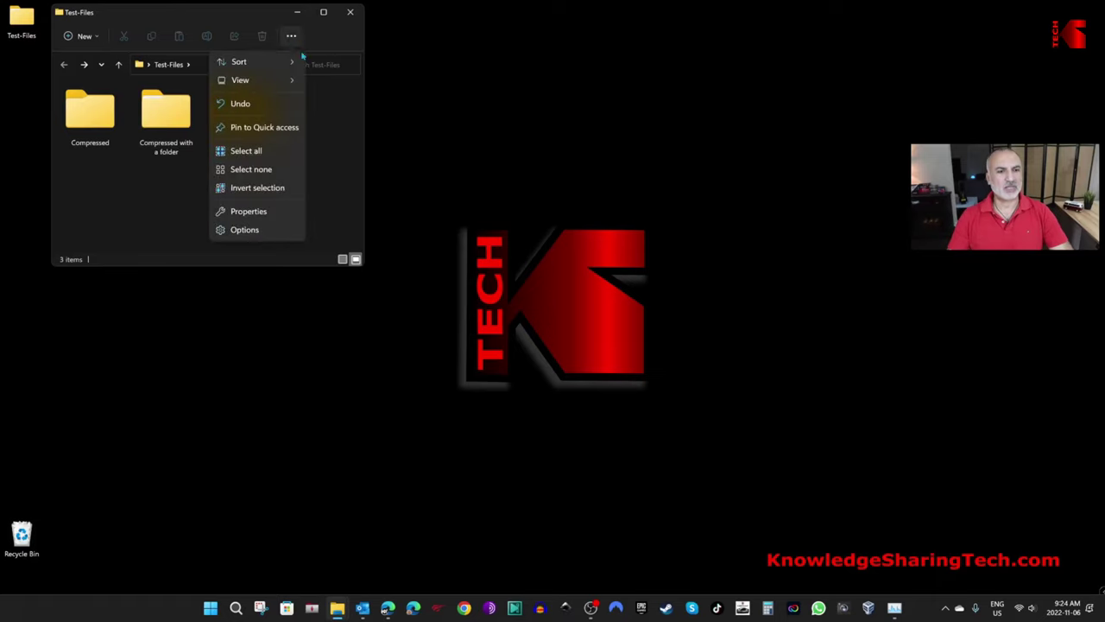
left_click(259, 230)
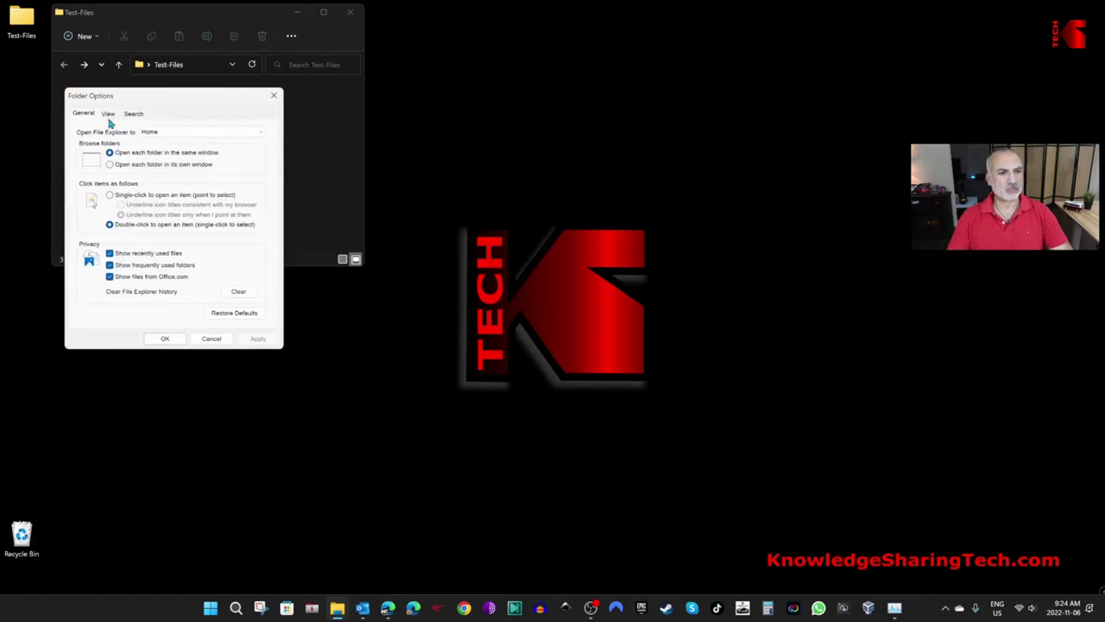
left_click(108, 114)
scroll(181, 237, "down", 2)
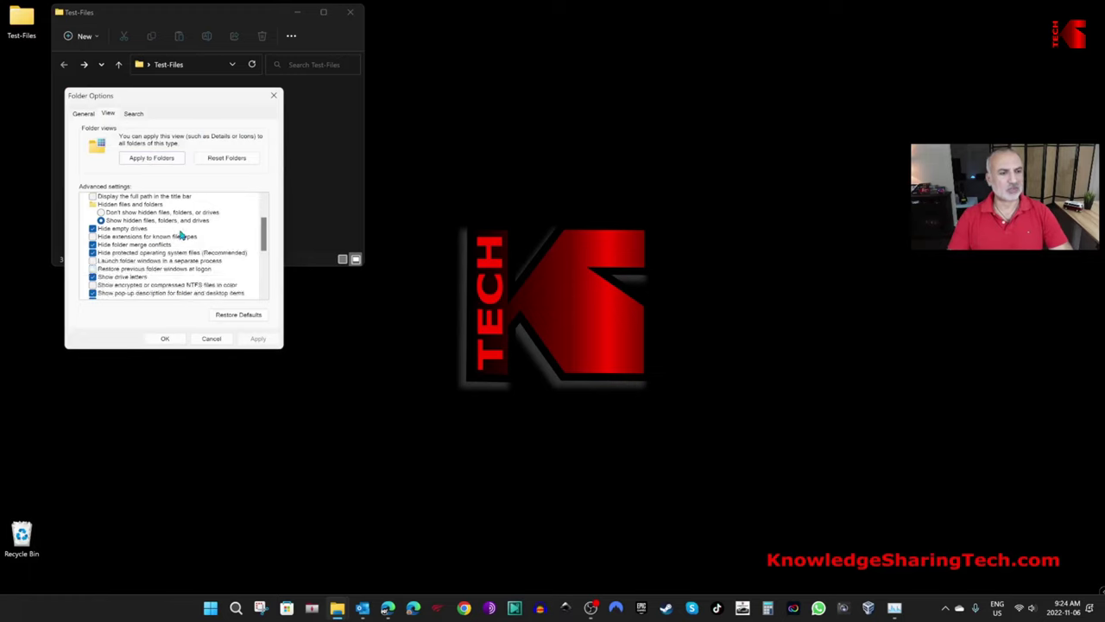
scroll(181, 231, "down", 1)
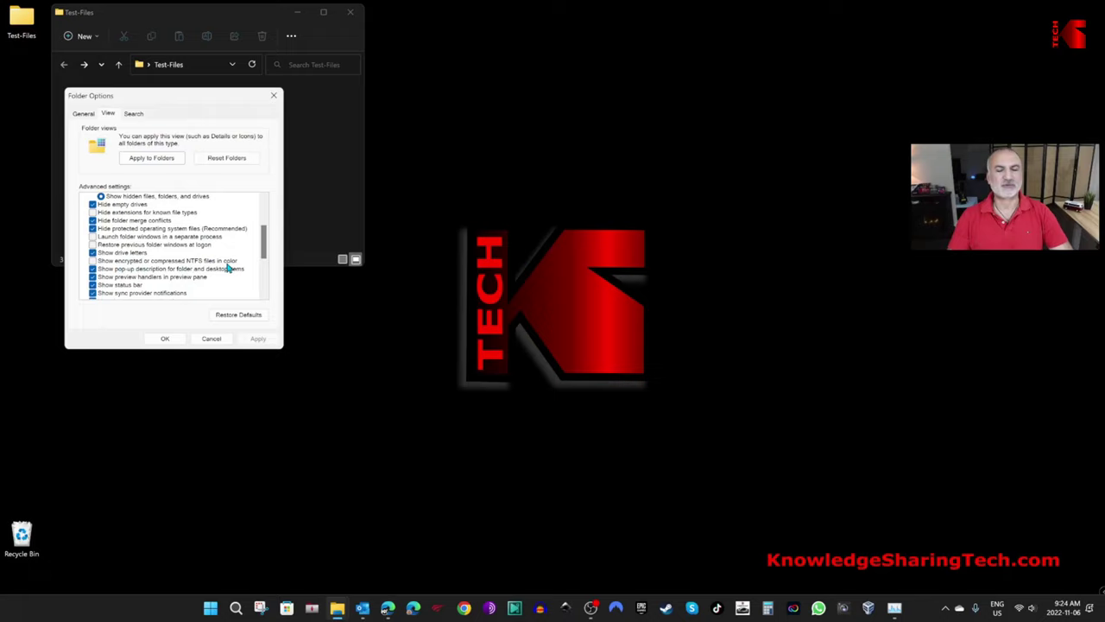
left_click(93, 261)
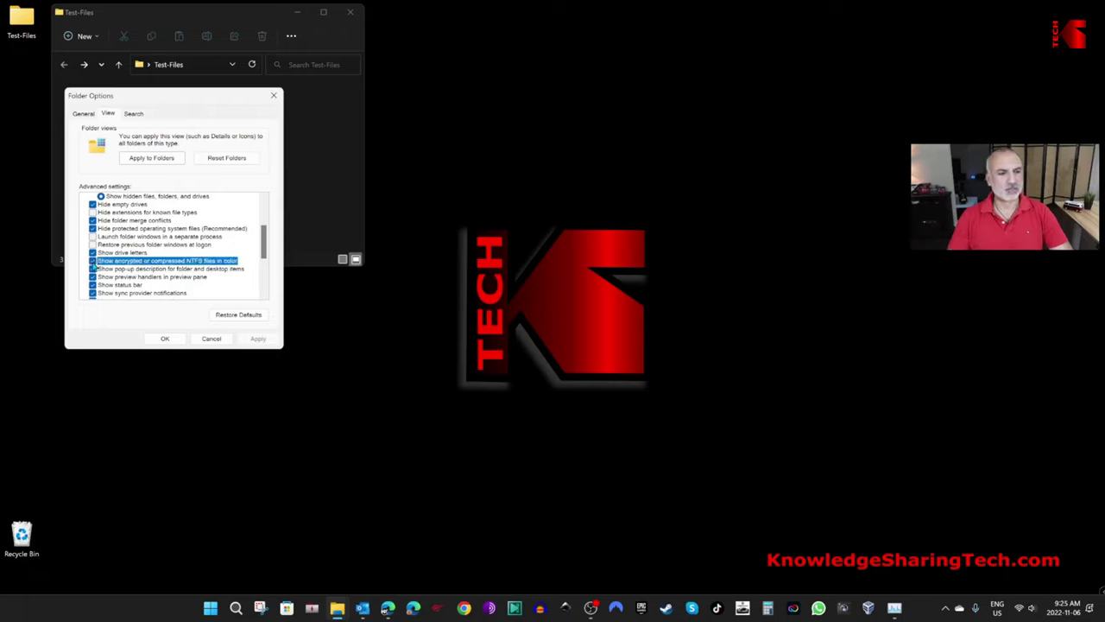
left_click(161, 337)
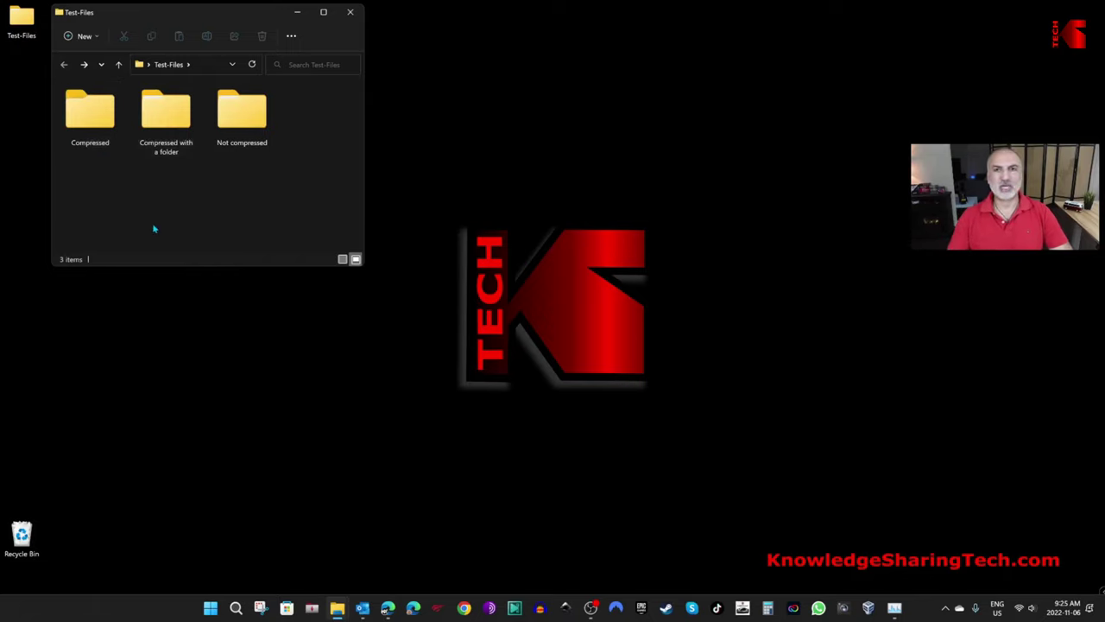
- Tick 'Compress contents to save disk space' in the Compressed folder's advanced attributes and apply it
double_click(91, 115)
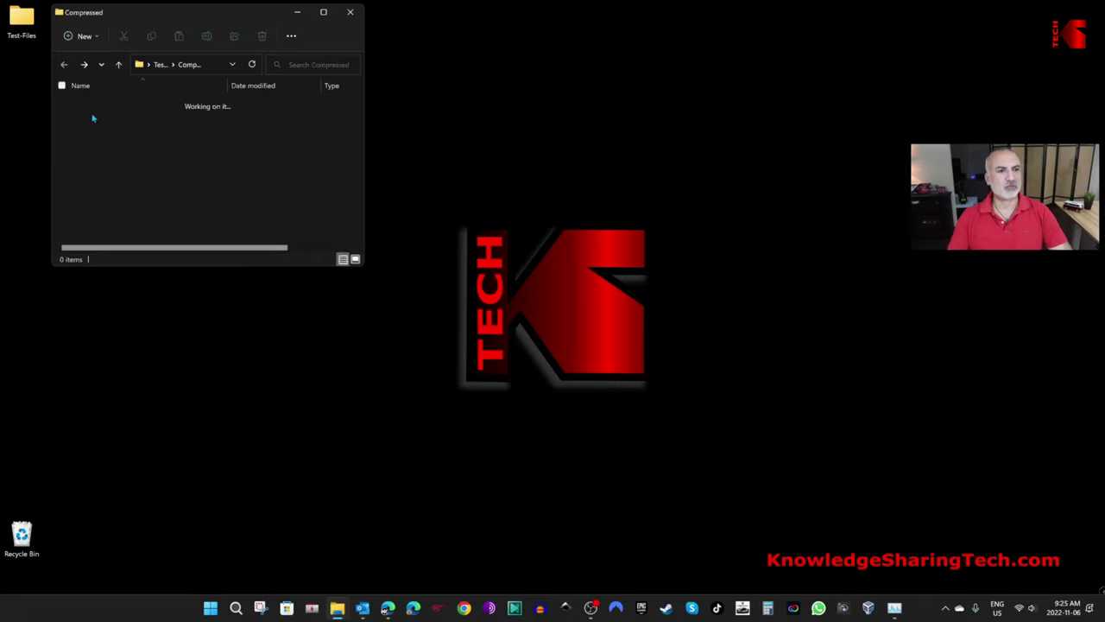
left_click(63, 64)
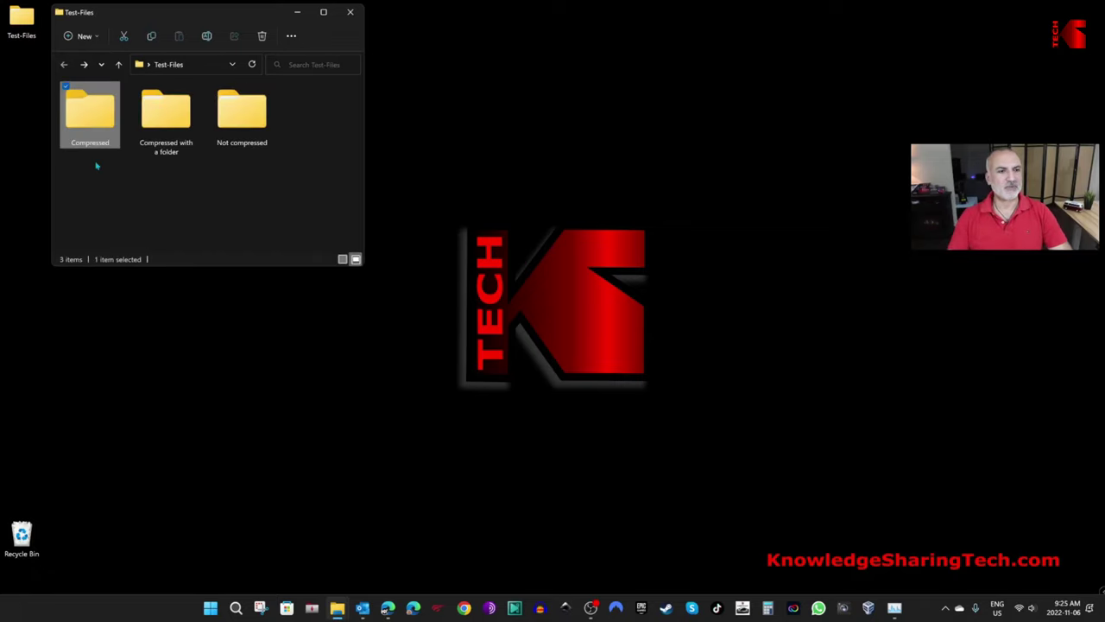
right_click(91, 115)
left_click(148, 257)
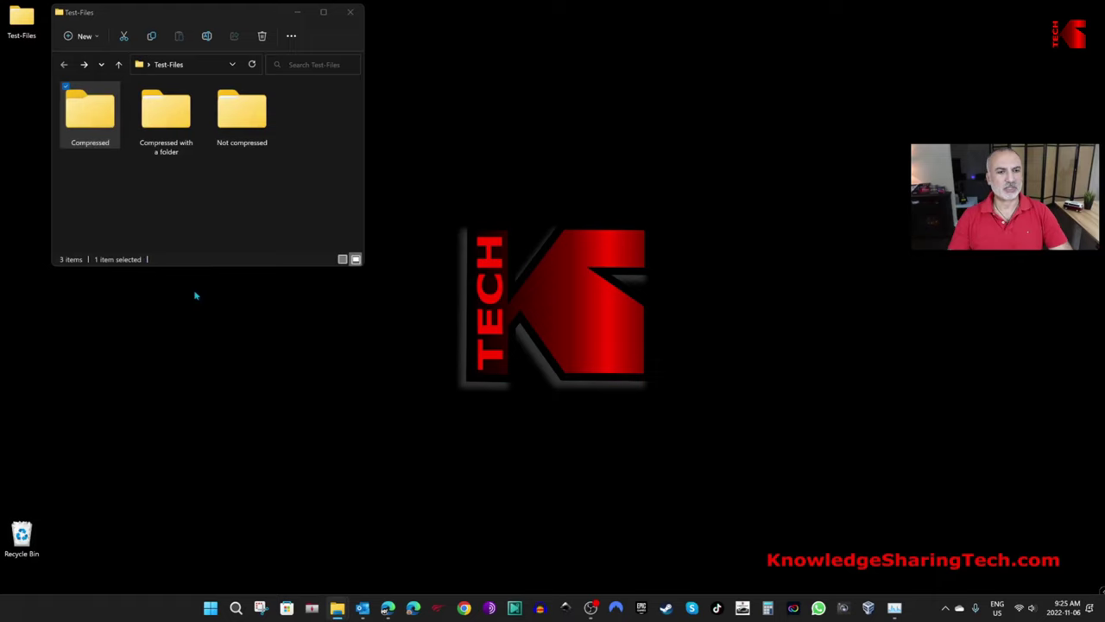
left_click_drag(190, 121, 530, 137)
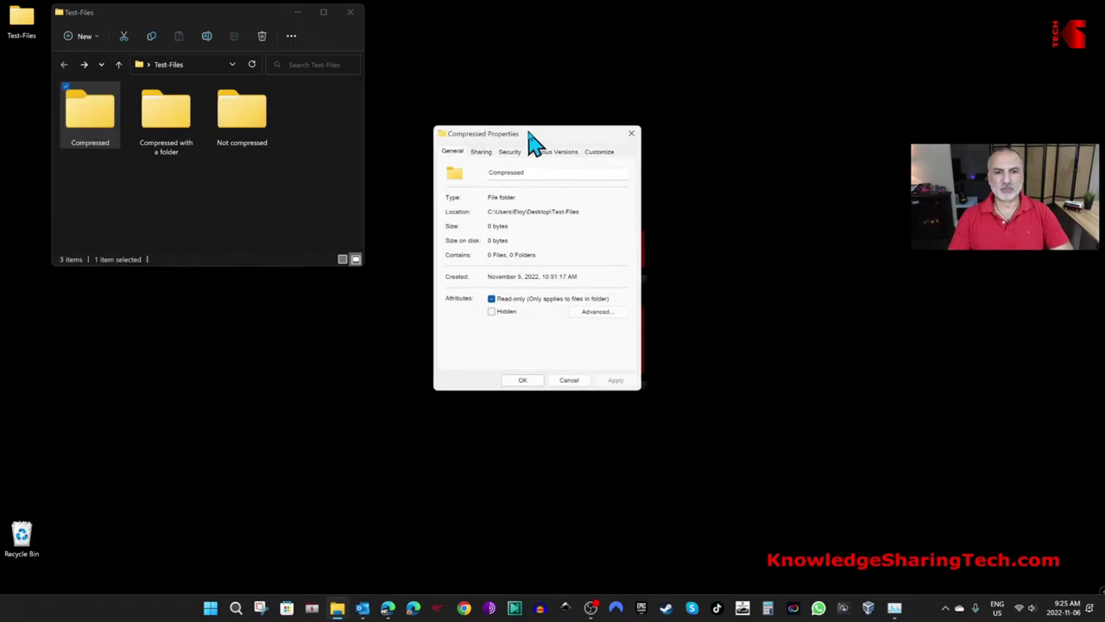
left_click(597, 315)
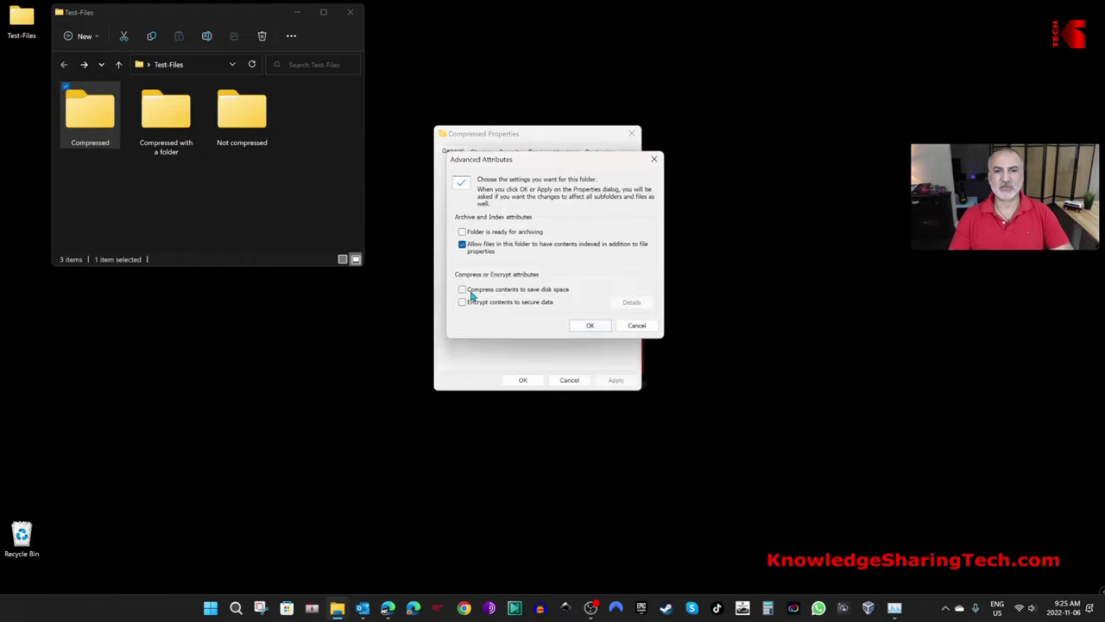
left_click(587, 327)
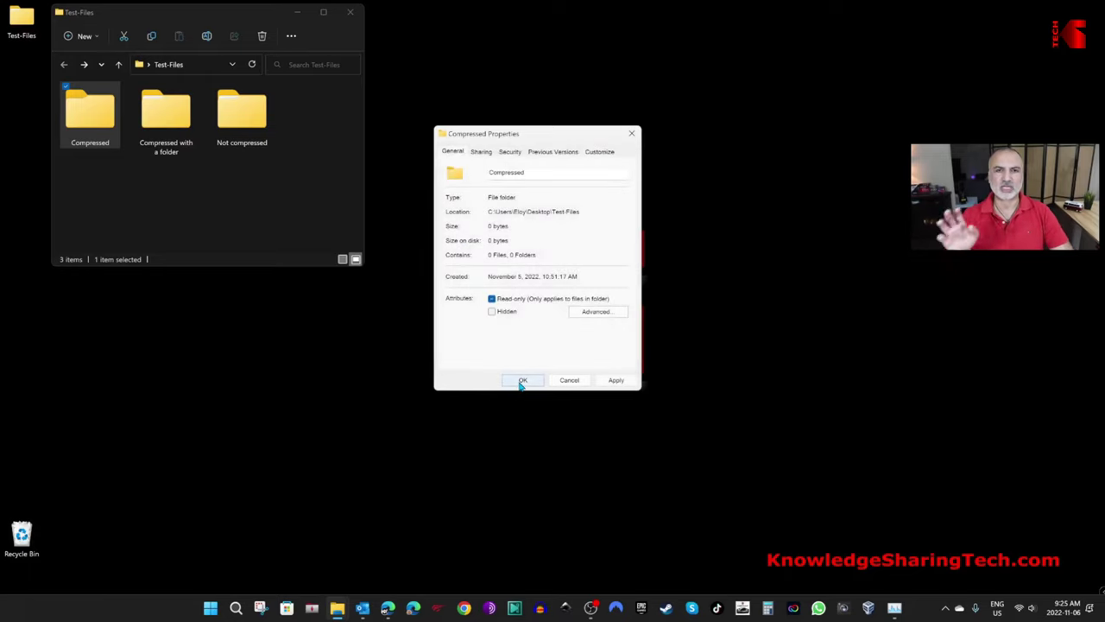
left_click(522, 382)
left_click(172, 188)
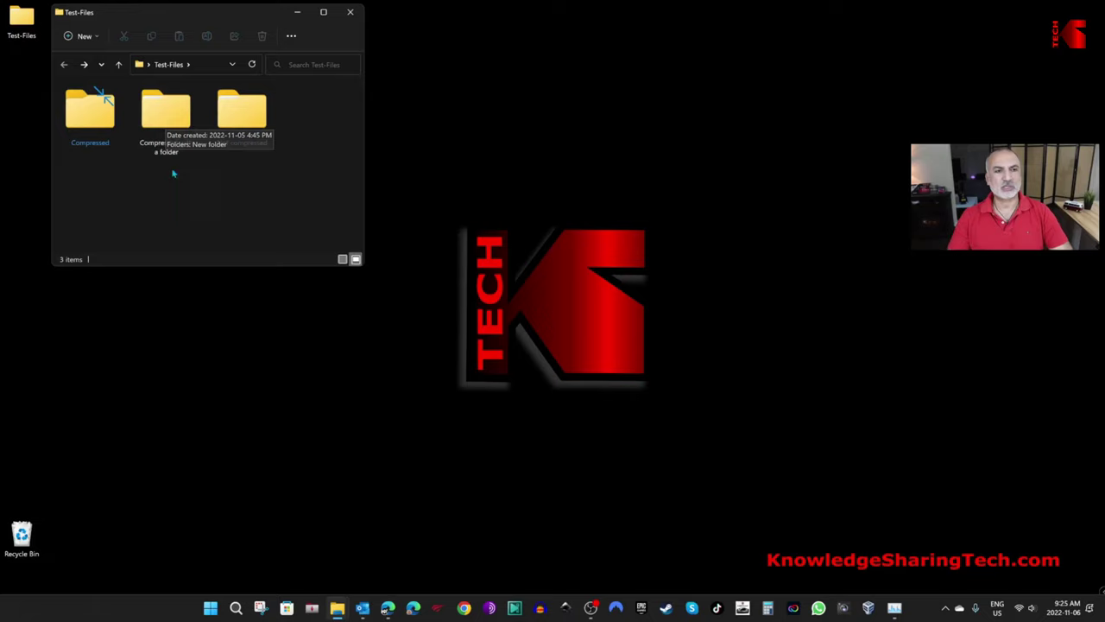
- Mark 'Compressed with a folder' for compression in its advanced attributes and apply the change
right_click(166, 122)
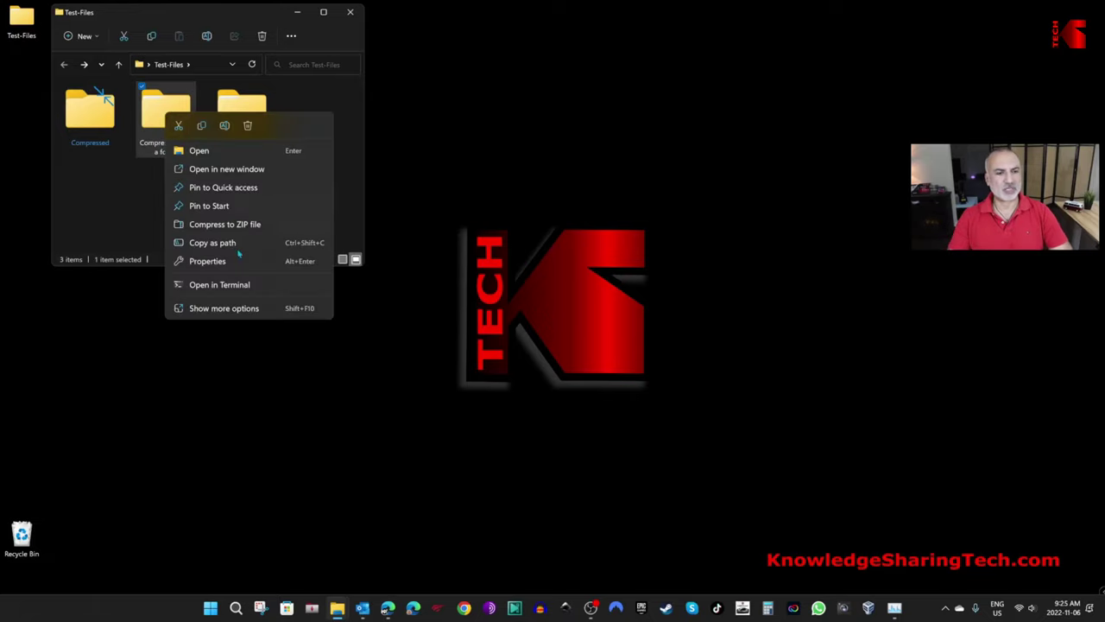
left_click(207, 260)
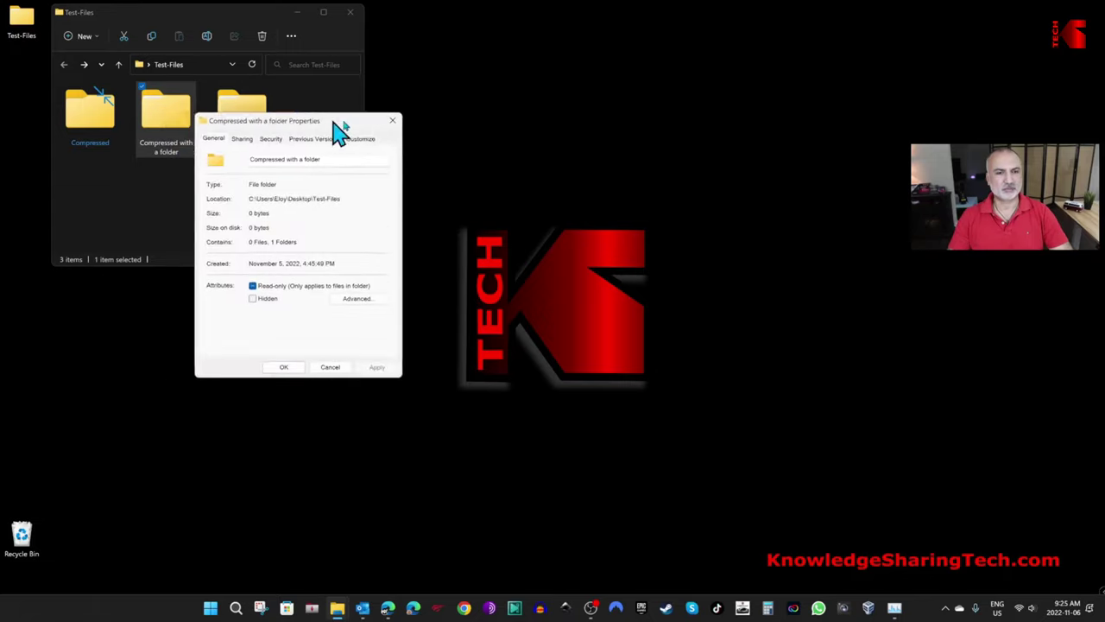
left_click_drag(337, 123, 550, 121)
left_click(569, 298)
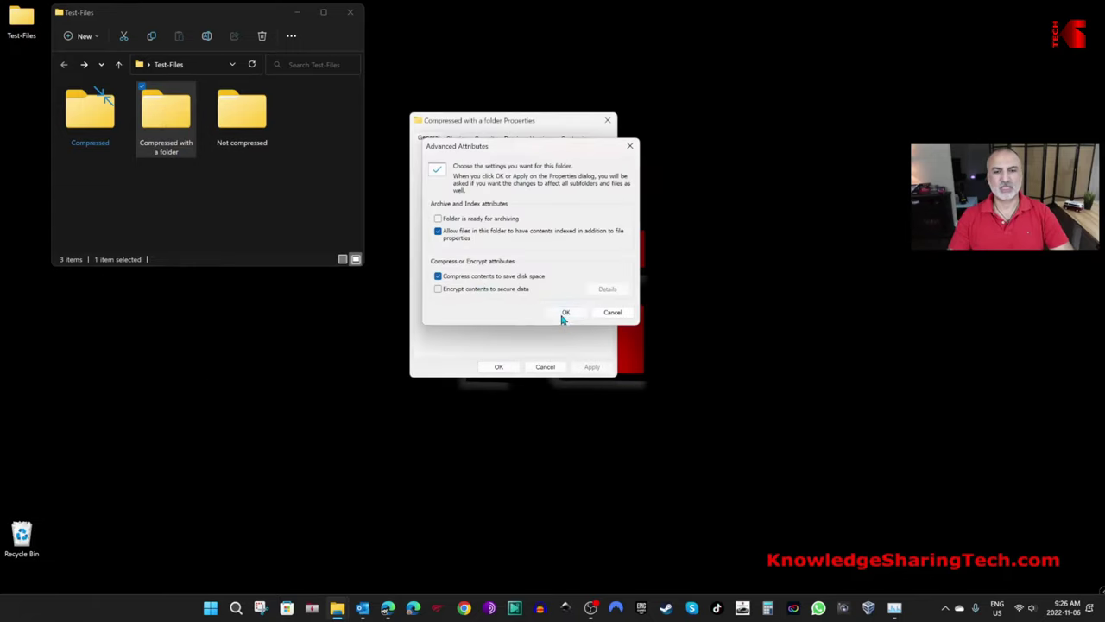
left_click(565, 312)
left_click(498, 366)
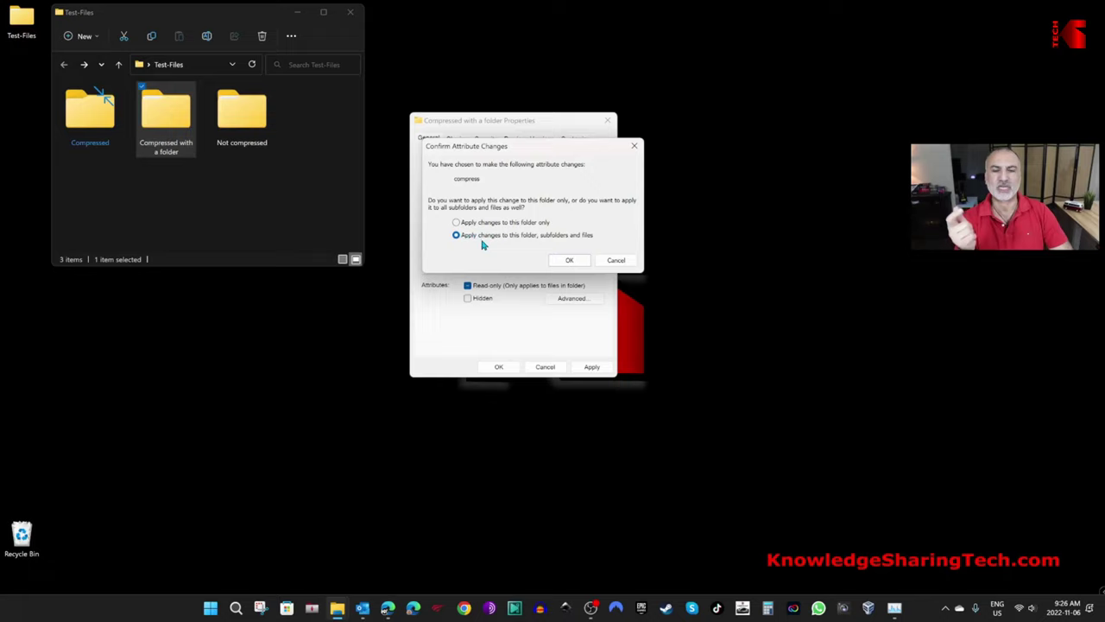
- Apply compression to 'Compressed with a folder' with its subfolders and files, then check its contents
left_click(579, 261)
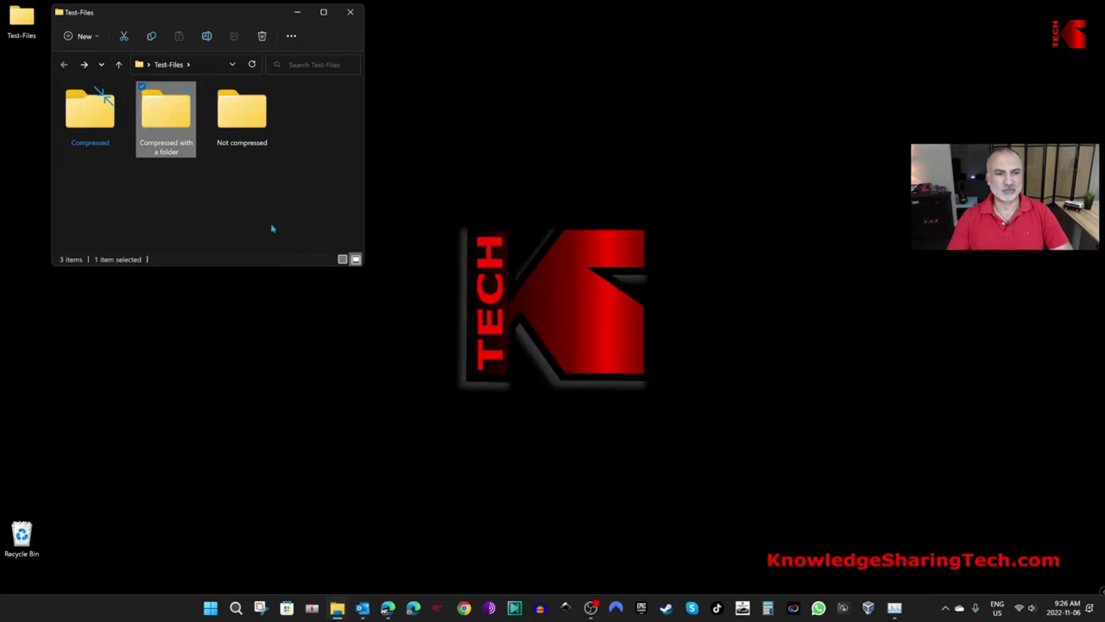
double_click(174, 129)
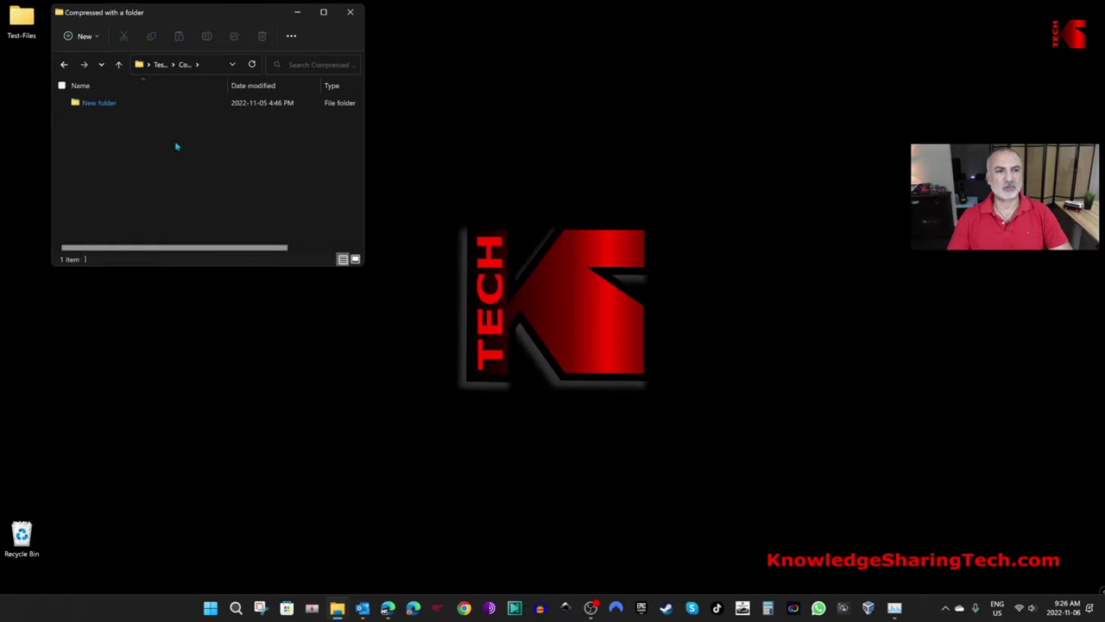
left_click(63, 66)
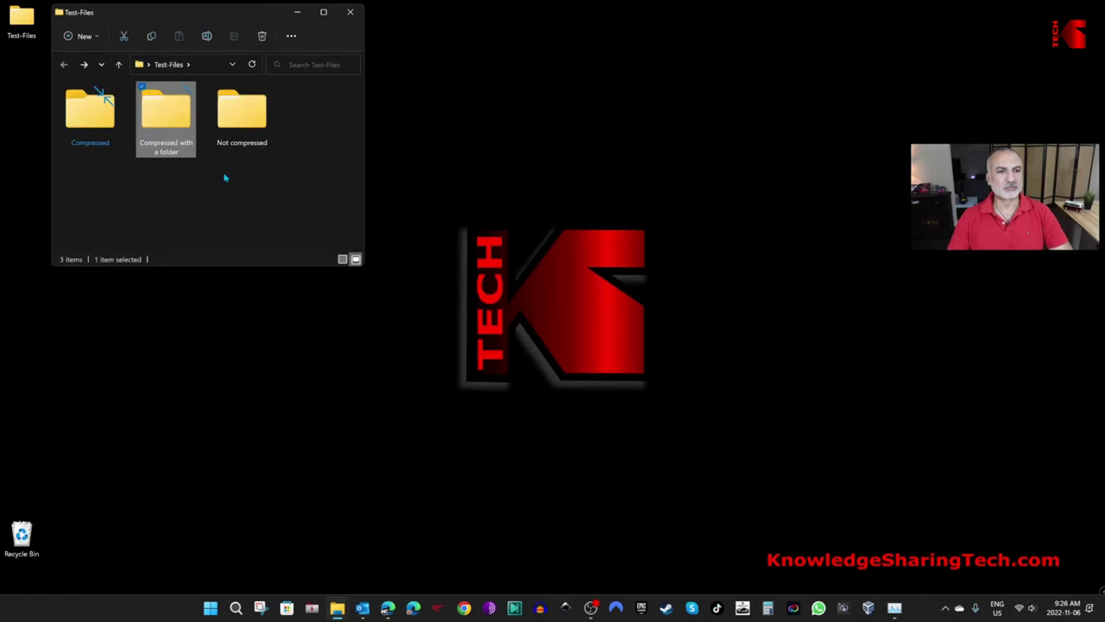
- Open Compressed in a new window on the left, beside the Not compressed folder's contents
double_click(242, 119)
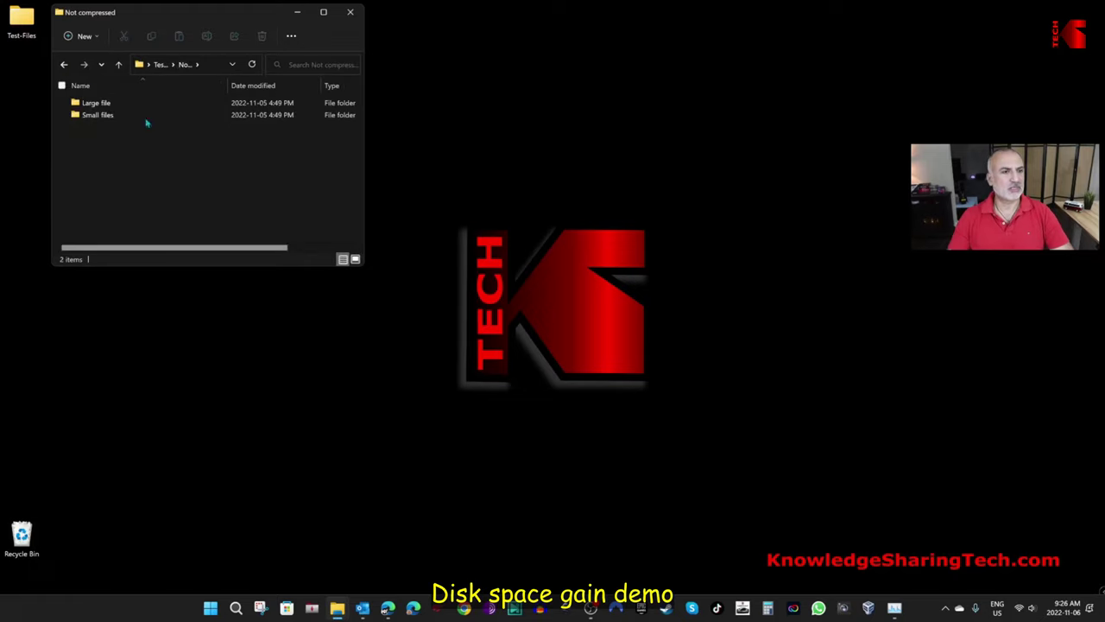
left_click_drag(156, 16, 529, 29)
left_click(437, 78)
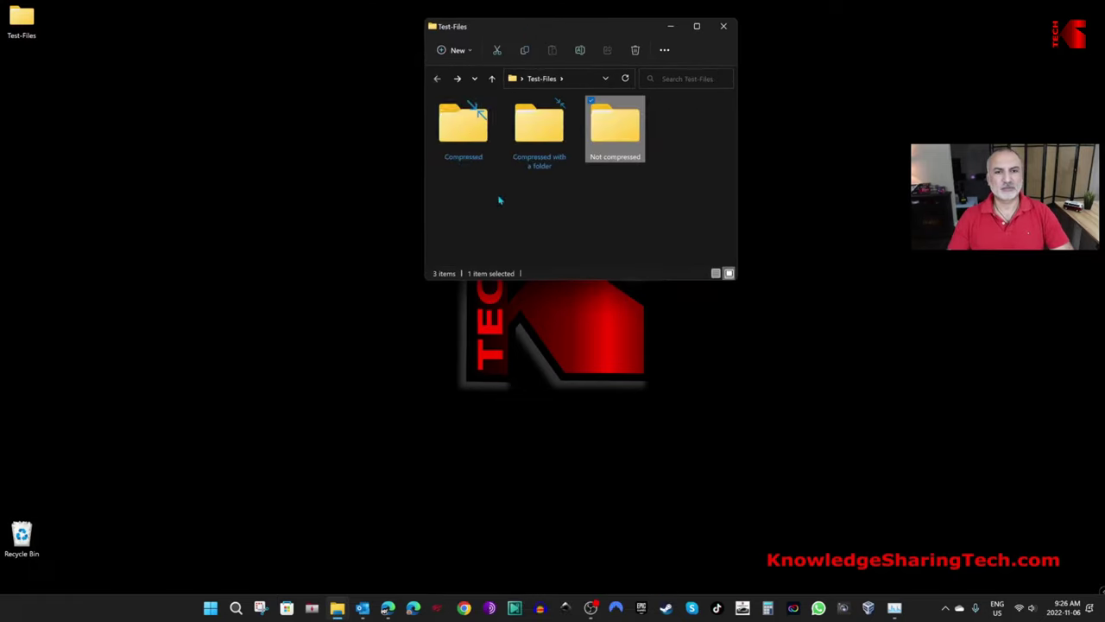
right_click(469, 136)
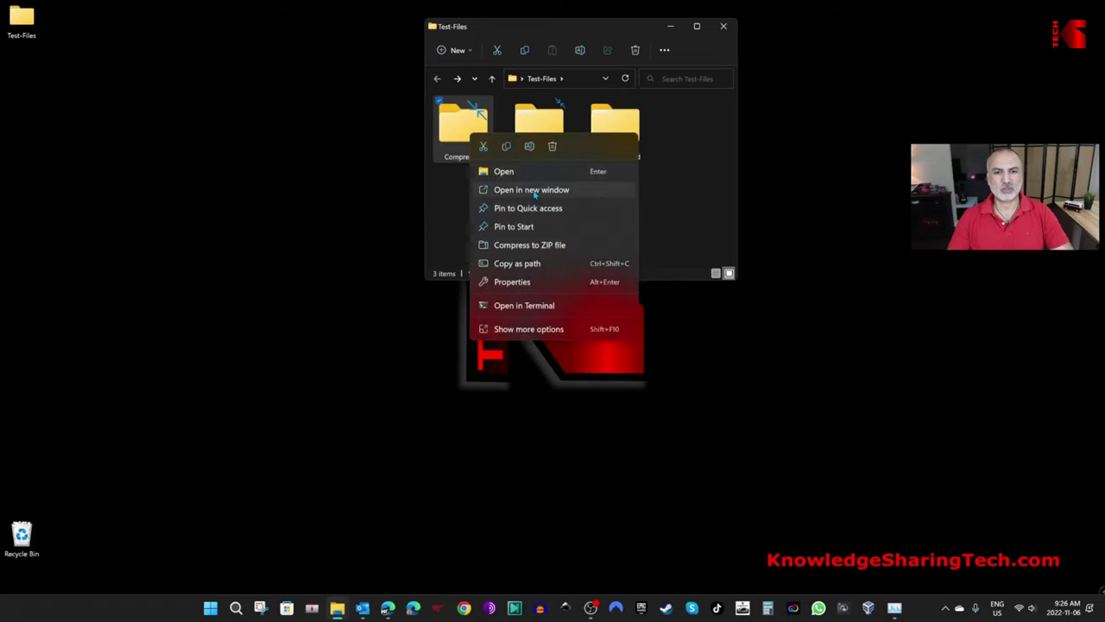
key("Escape")
key("ctrl+Return")
left_click_drag(578, 40, 248, 26)
double_click(613, 139)
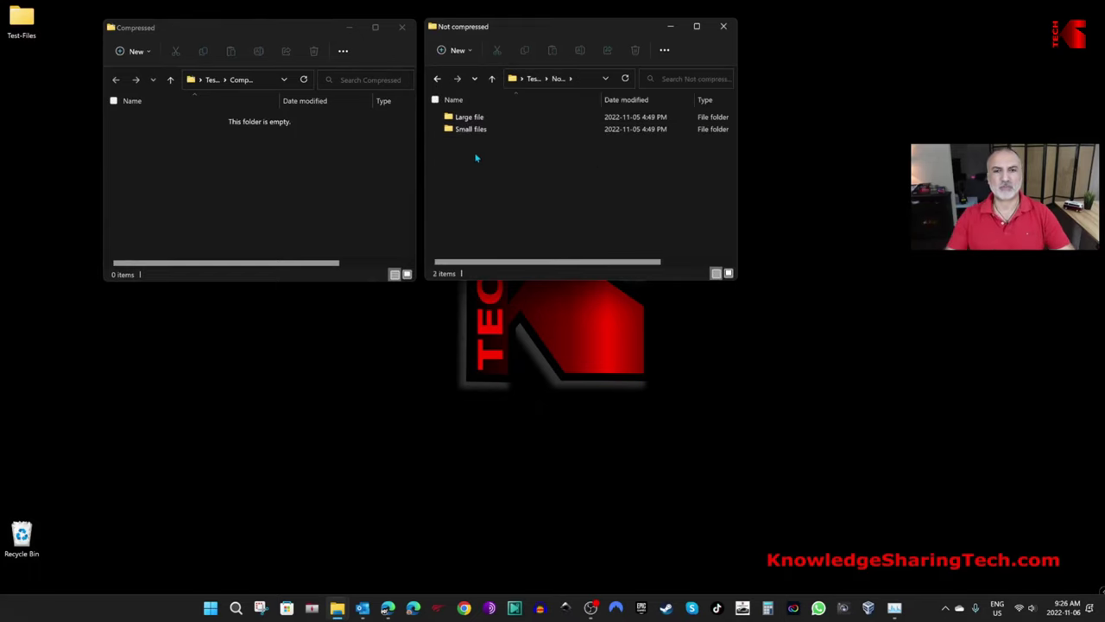
right_click(480, 124)
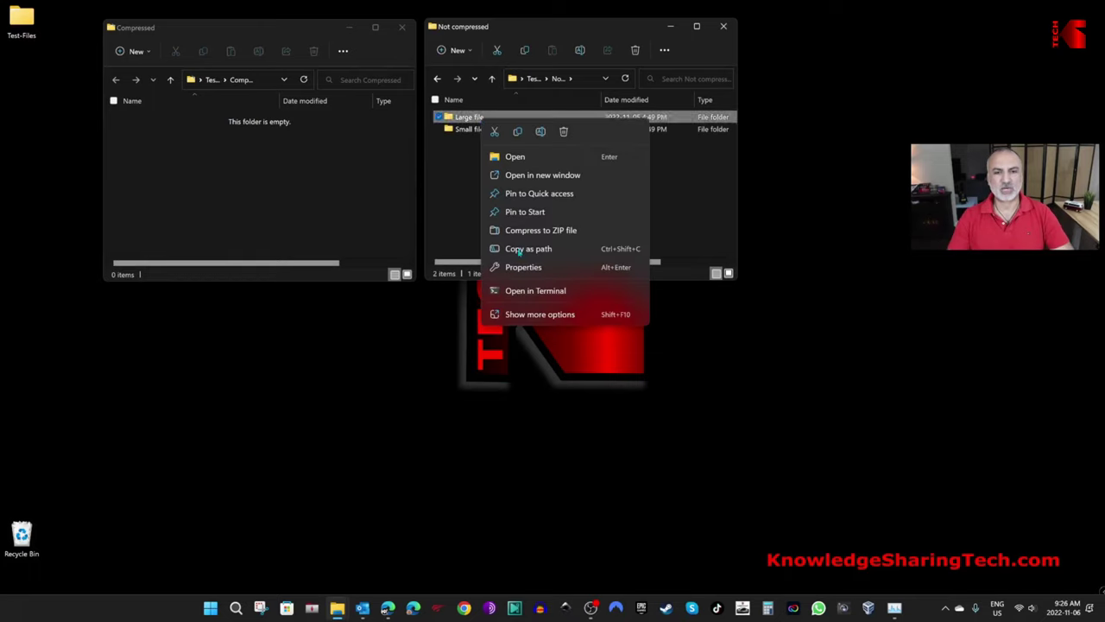
left_click(523, 268)
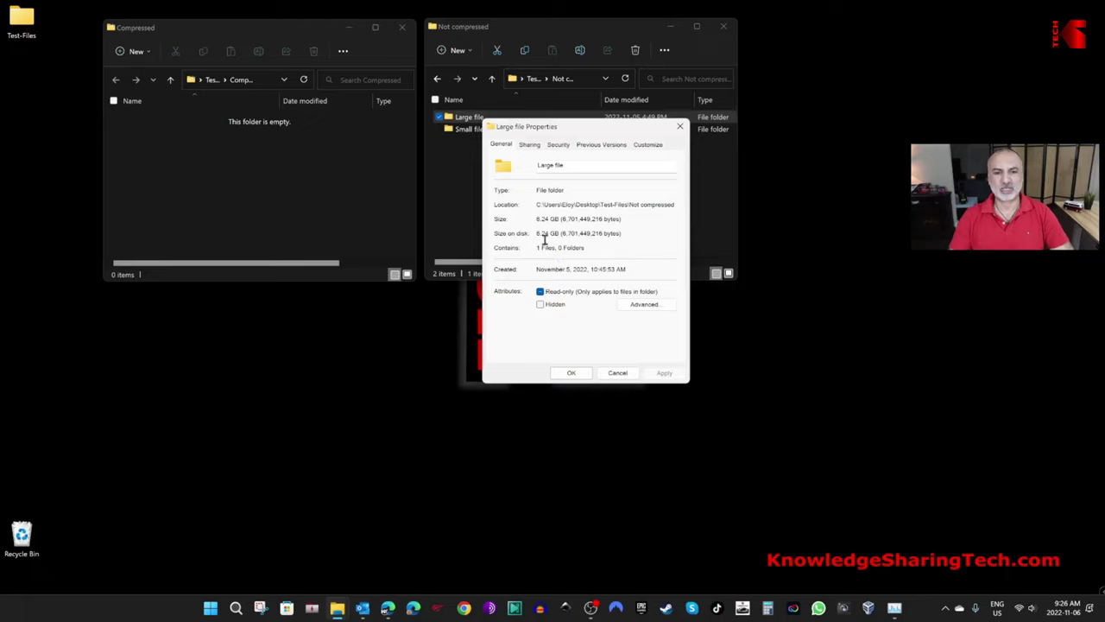
left_click(606, 372)
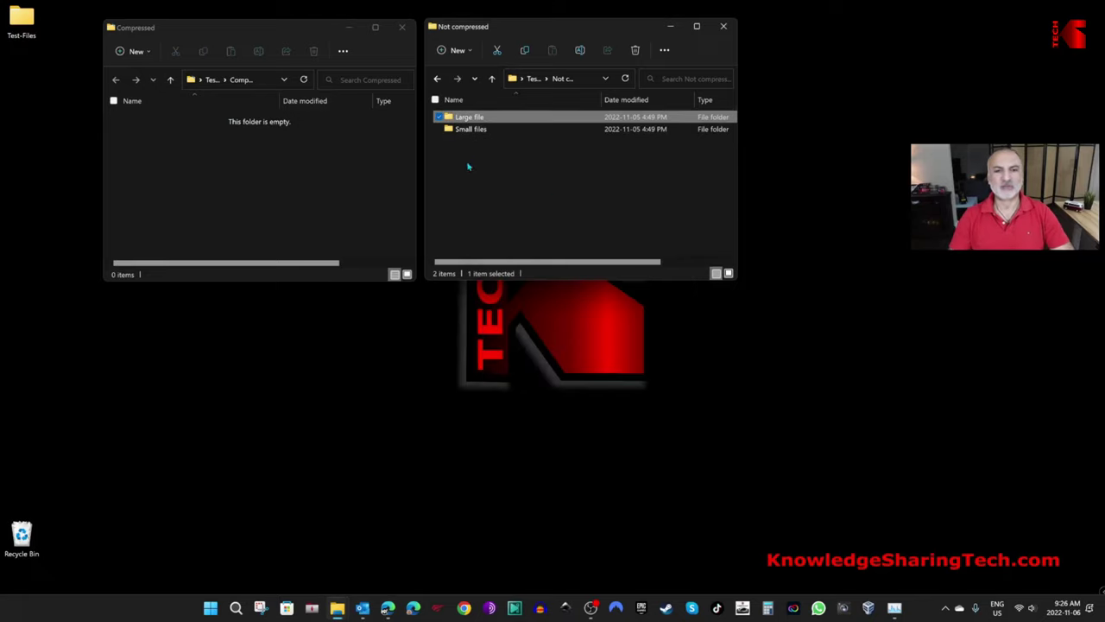
left_click(534, 198)
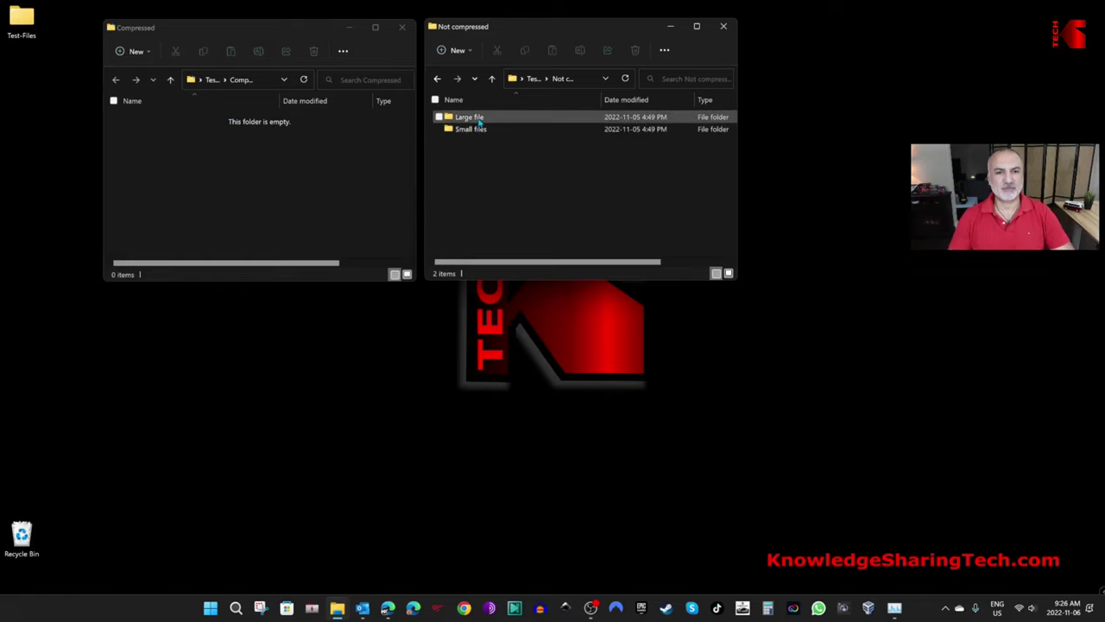
- Drag Large file from the Not compressed window into Compressed and let the copy finish
left_click_drag(473, 118, 250, 196)
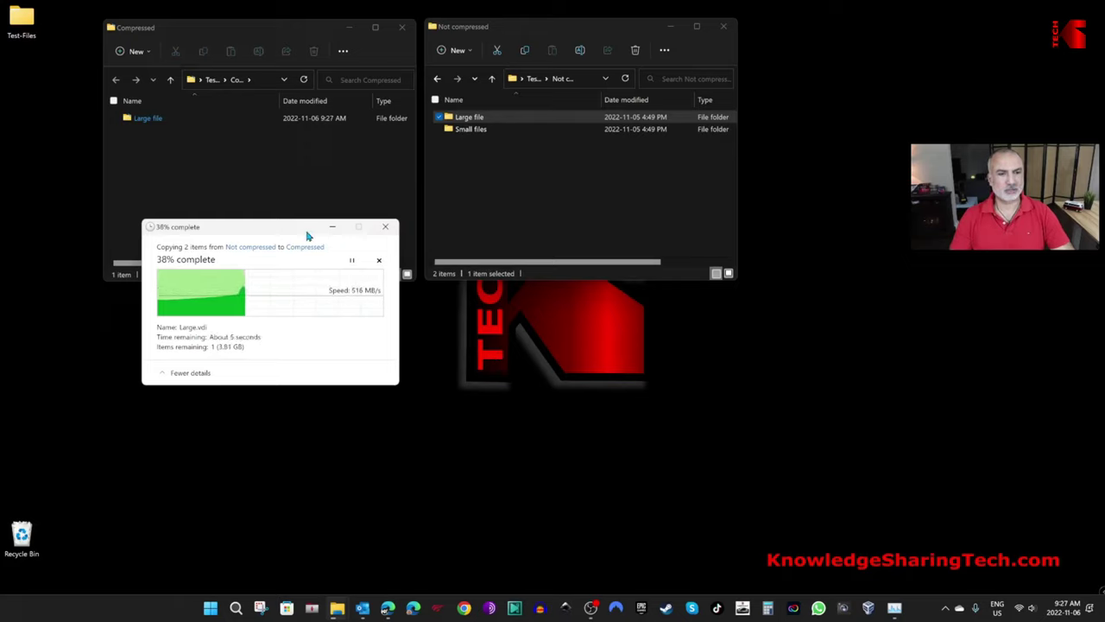
left_click_drag(304, 228, 431, 152)
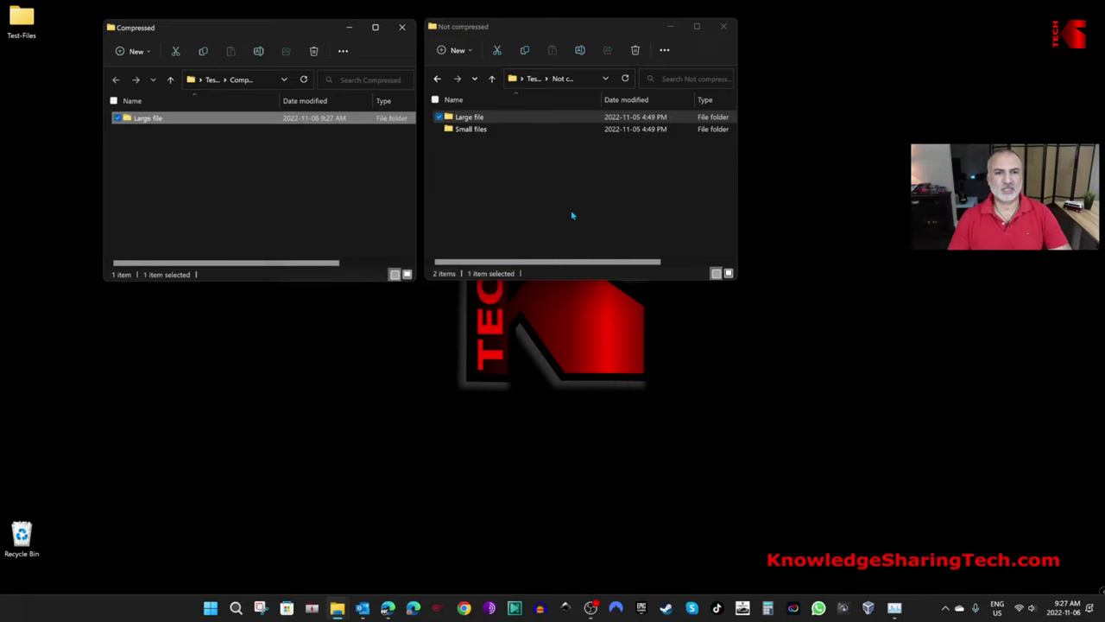
left_click(341, 194)
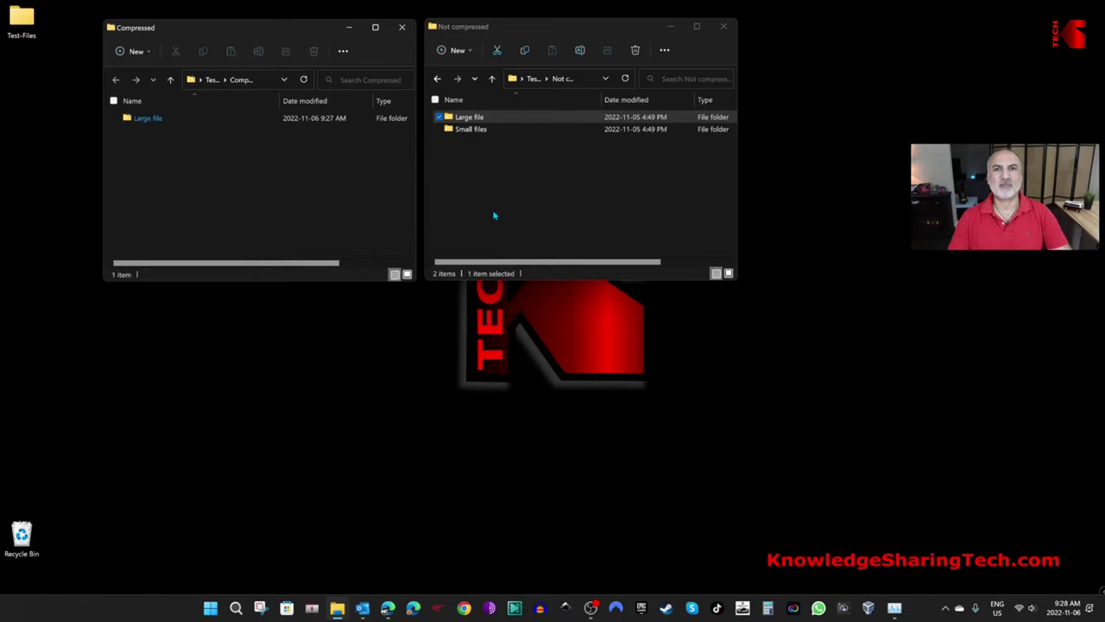
right_click(490, 118)
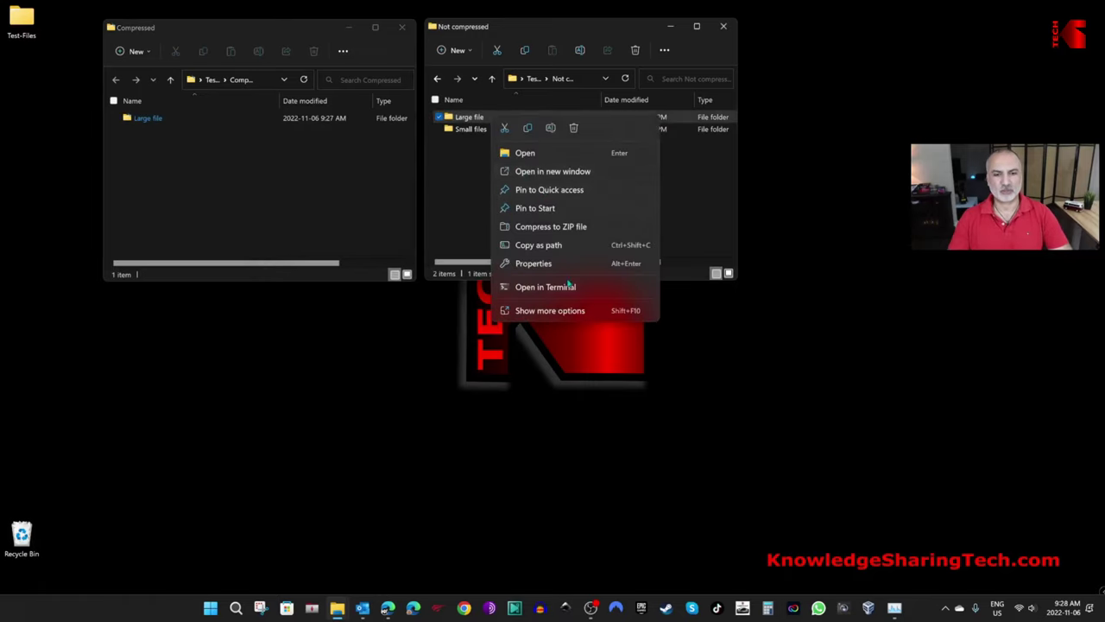
left_click(537, 265)
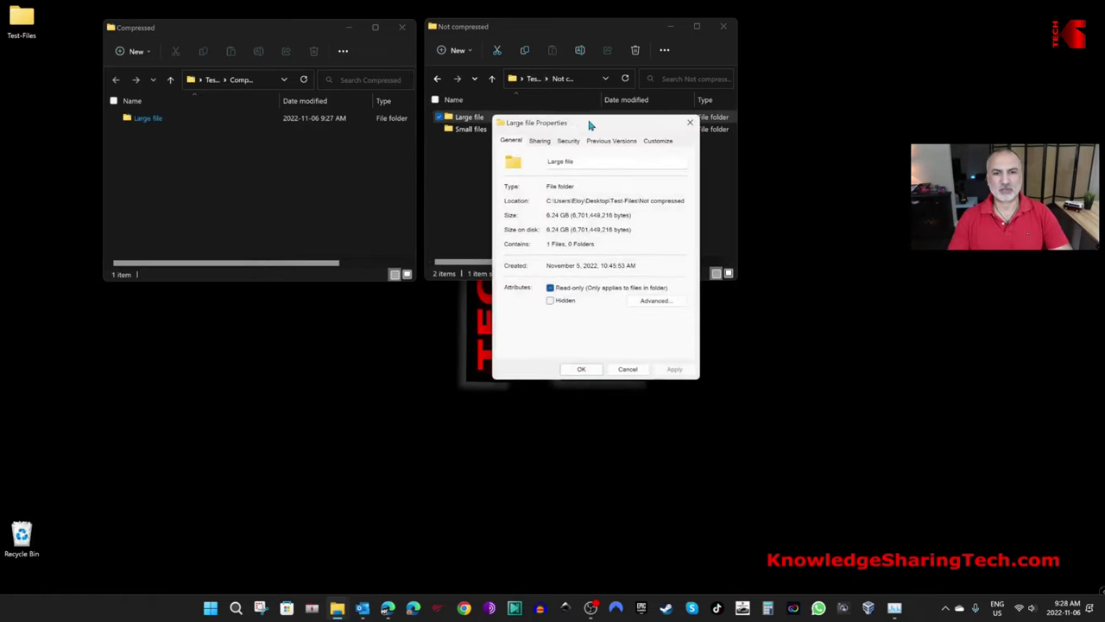
left_click_drag(592, 126, 564, 213)
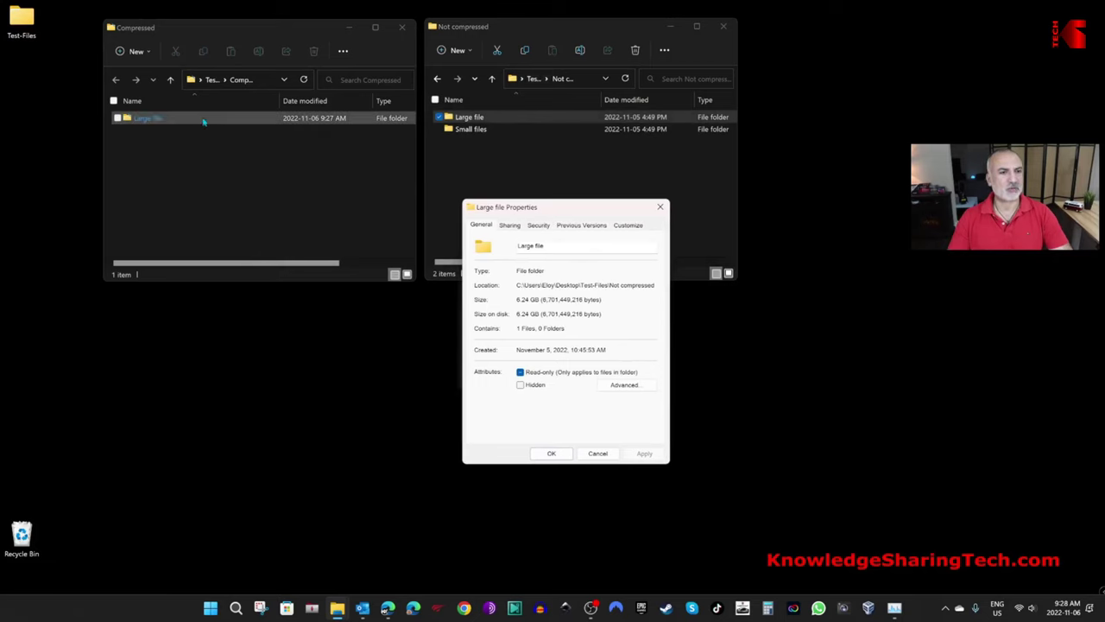
right_click(155, 118)
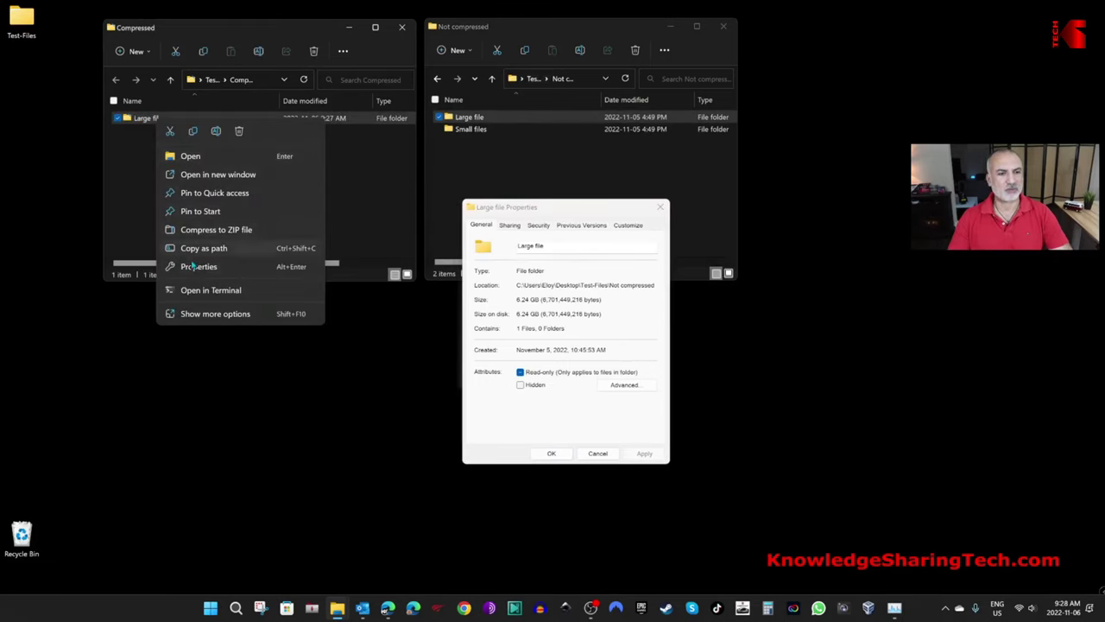
left_click(229, 266)
left_click_drag(279, 132, 370, 209)
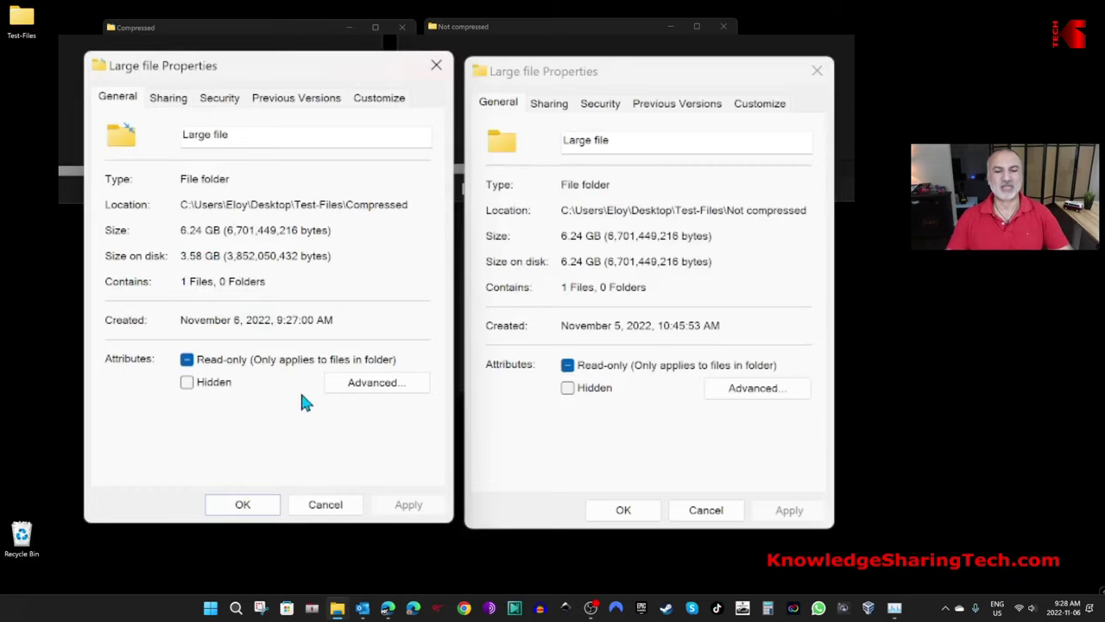
left_click(382, 455)
left_click(595, 454)
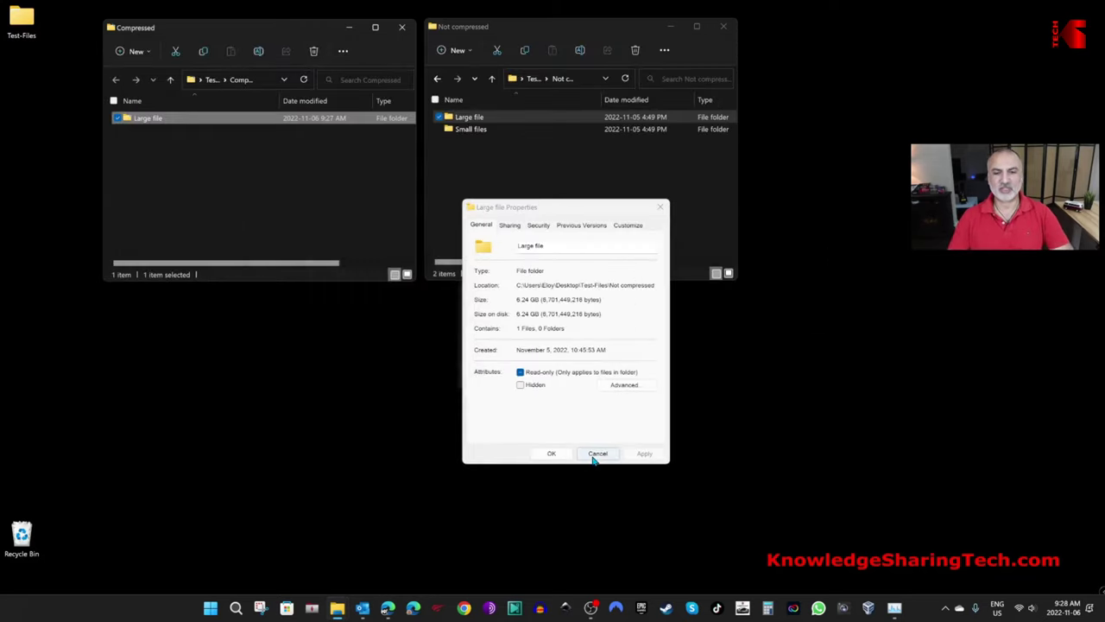
left_click(553, 206)
left_click_drag(474, 129, 272, 197)
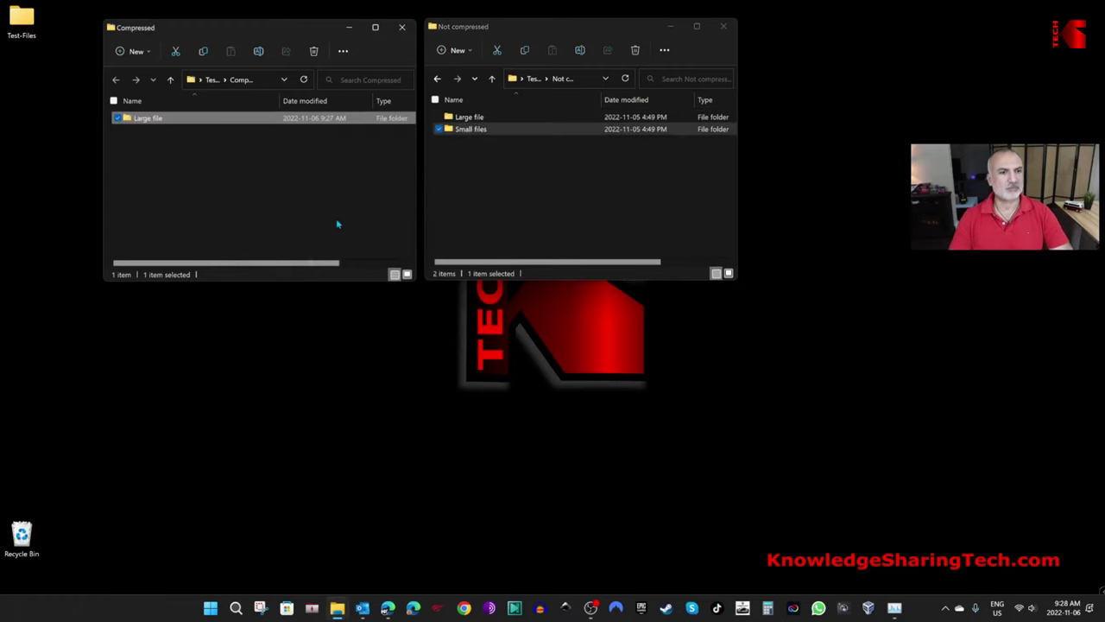
- Compare both Small files properties side by side: 147 MB on disk compressed versus 164 MB, then close them
left_click(219, 170)
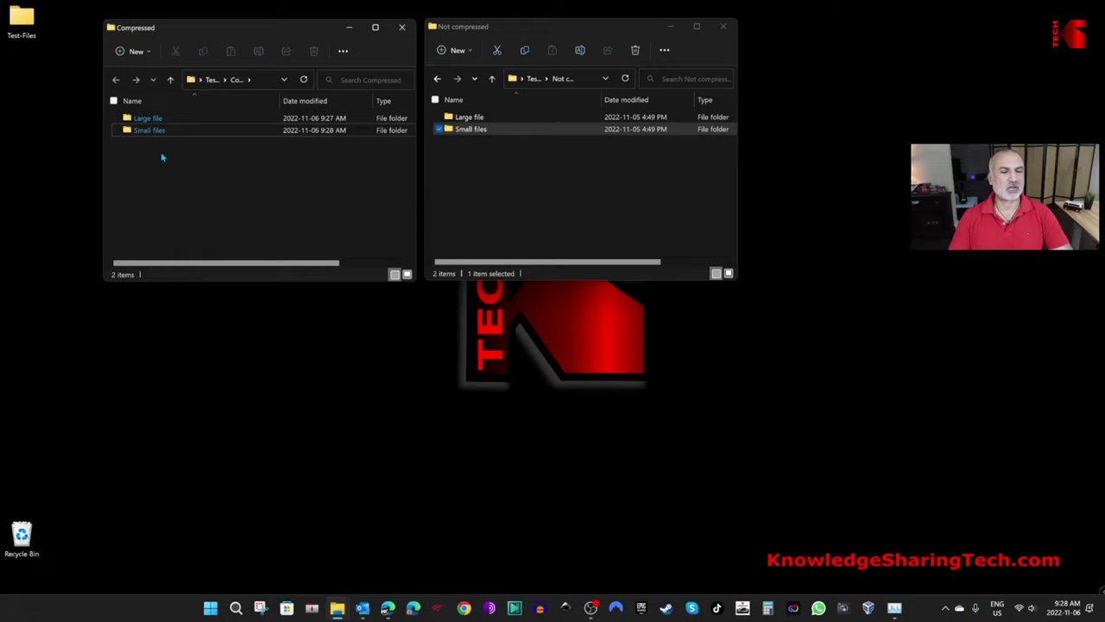
right_click(474, 131)
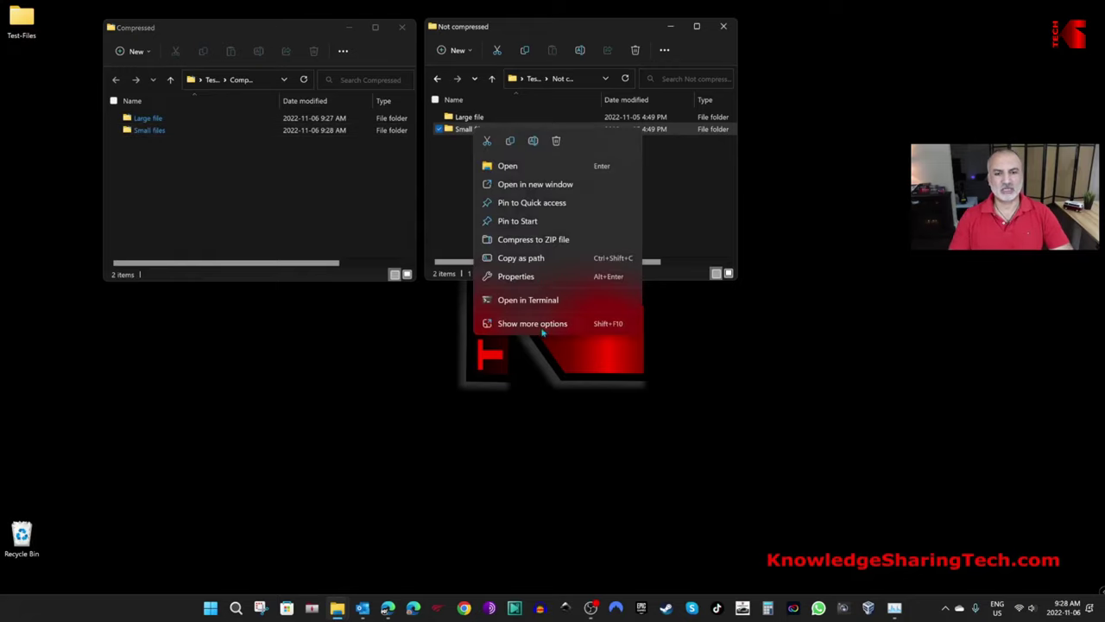
left_click(518, 278)
left_click(159, 131)
key("alt+Return")
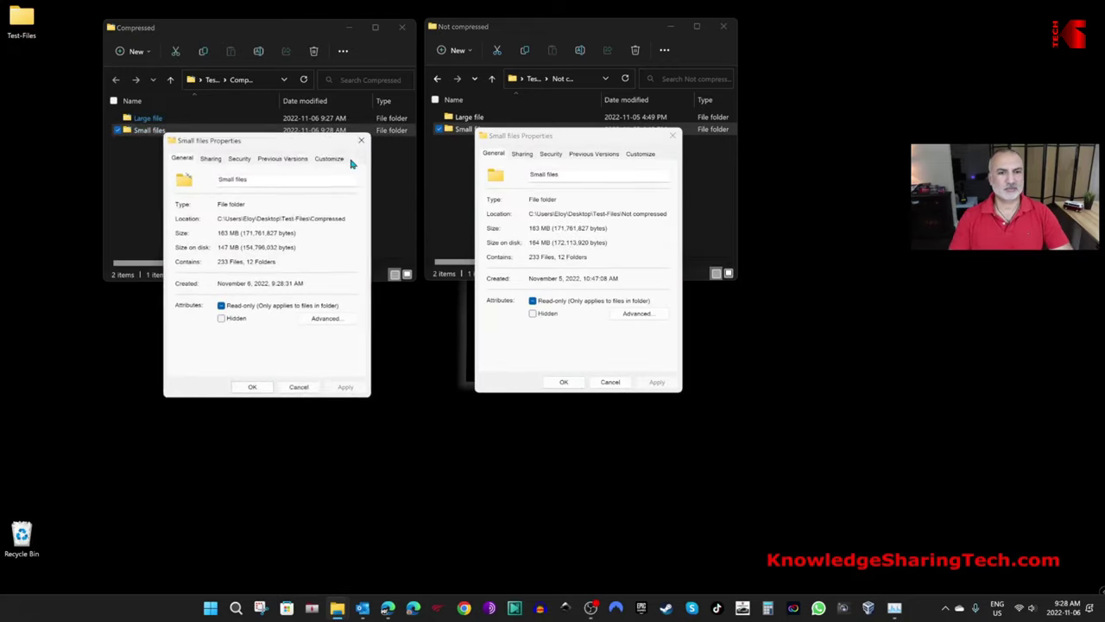
left_click_drag(294, 141, 402, 145)
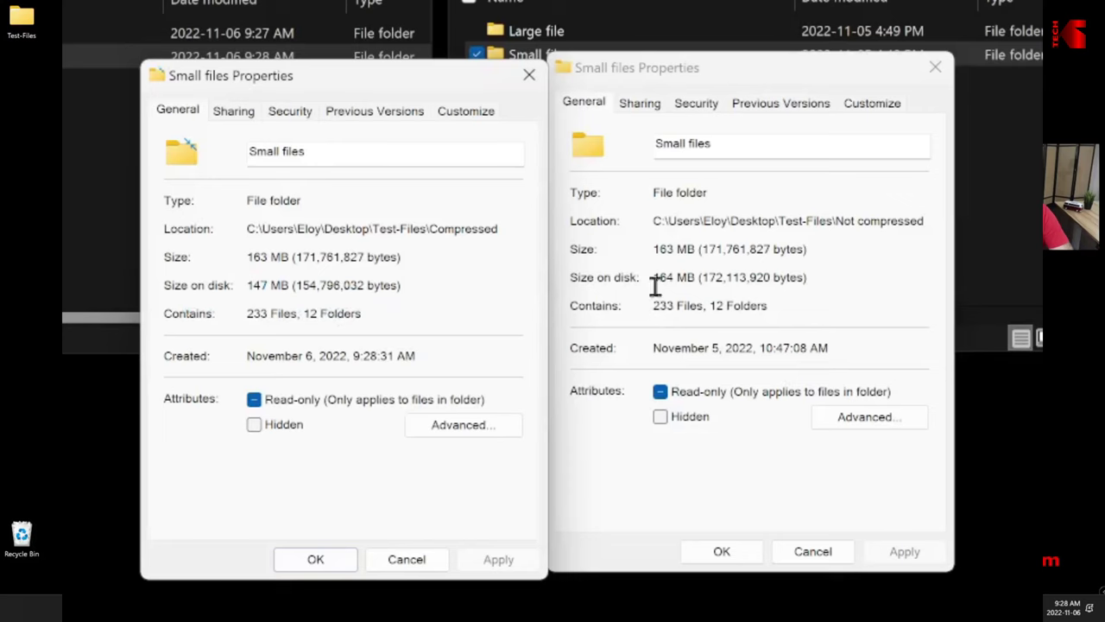
left_click(813, 553)
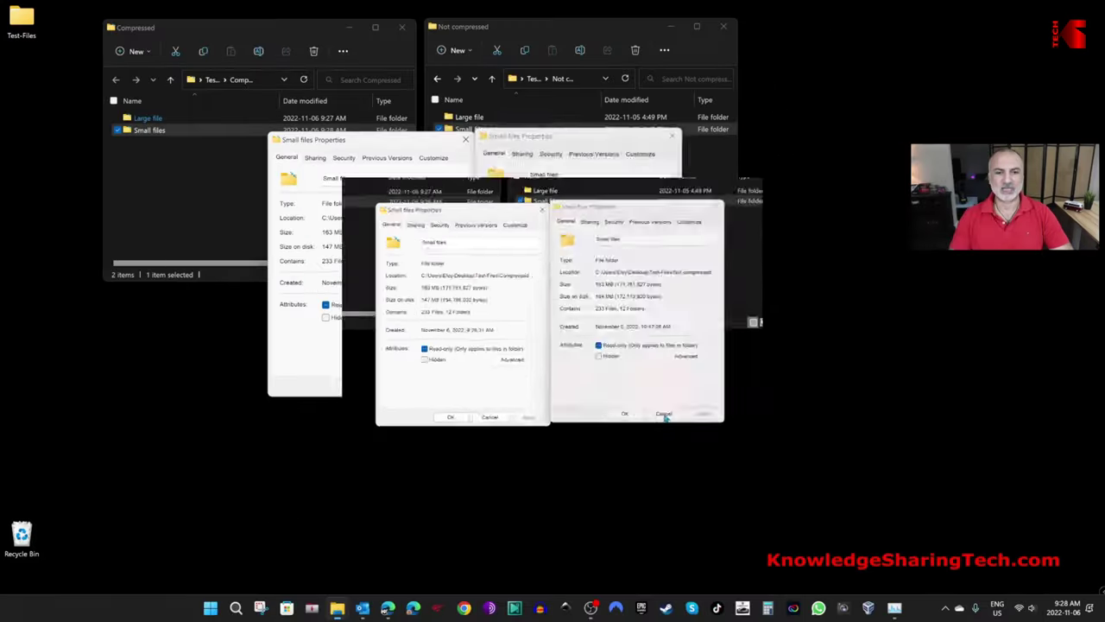
left_click(402, 387)
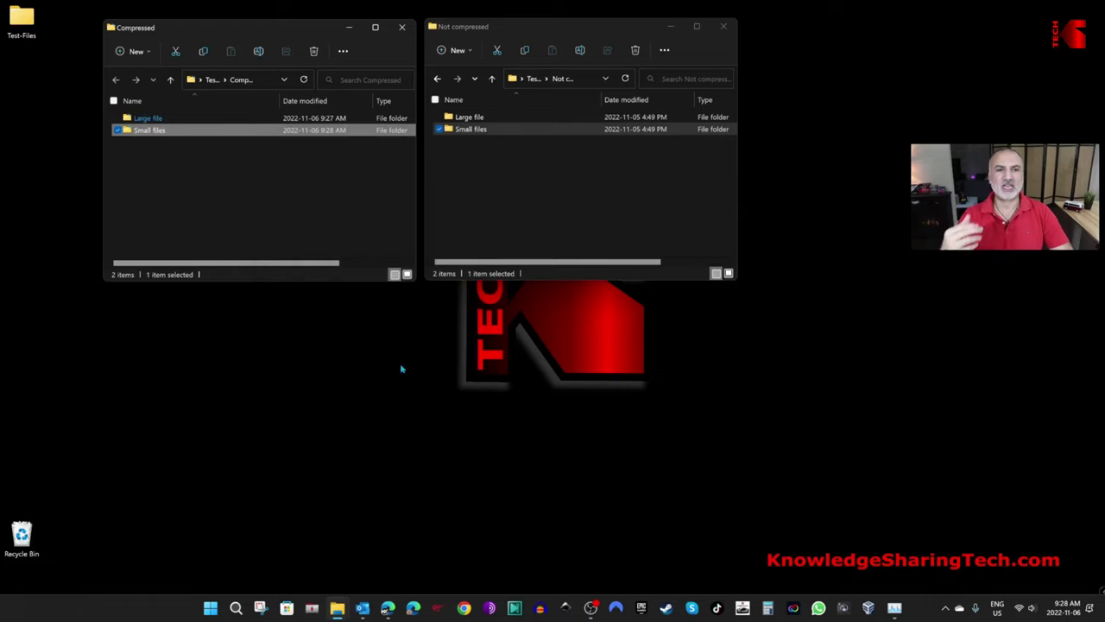
- Permanently delete Large file and Small files from Not compressed, then open the Compressed folder
left_click(188, 177)
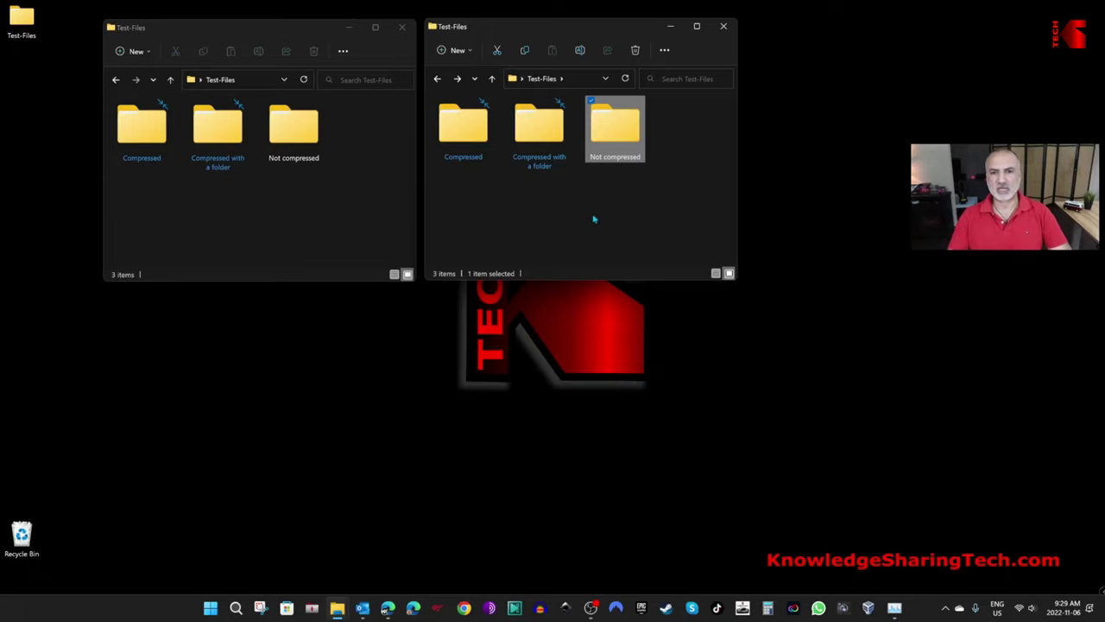
double_click(612, 130)
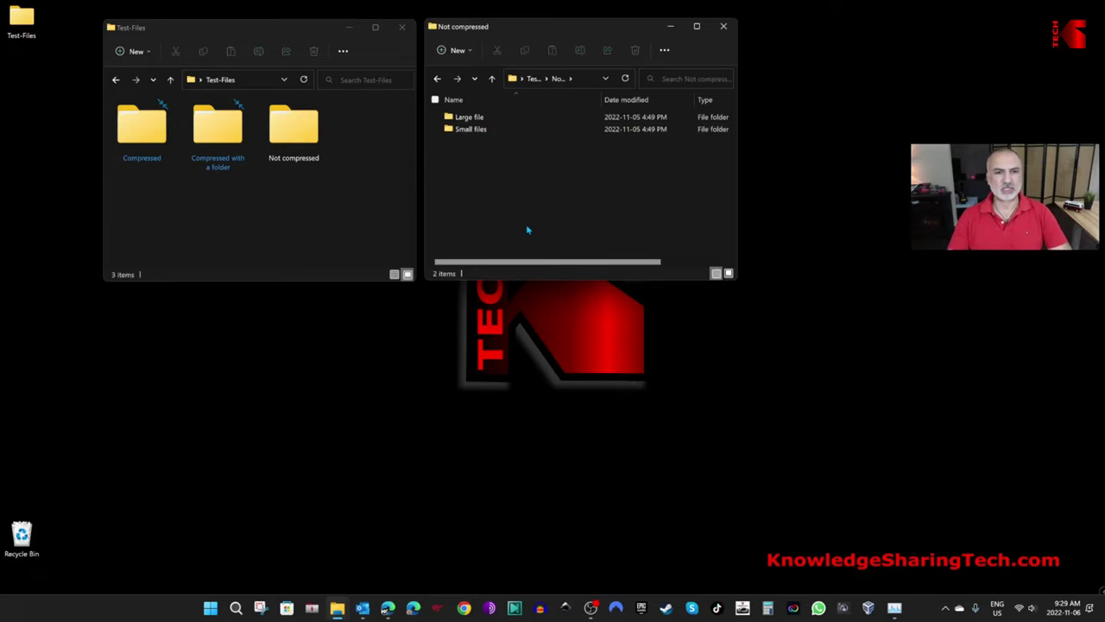
left_click_drag(485, 144, 481, 121)
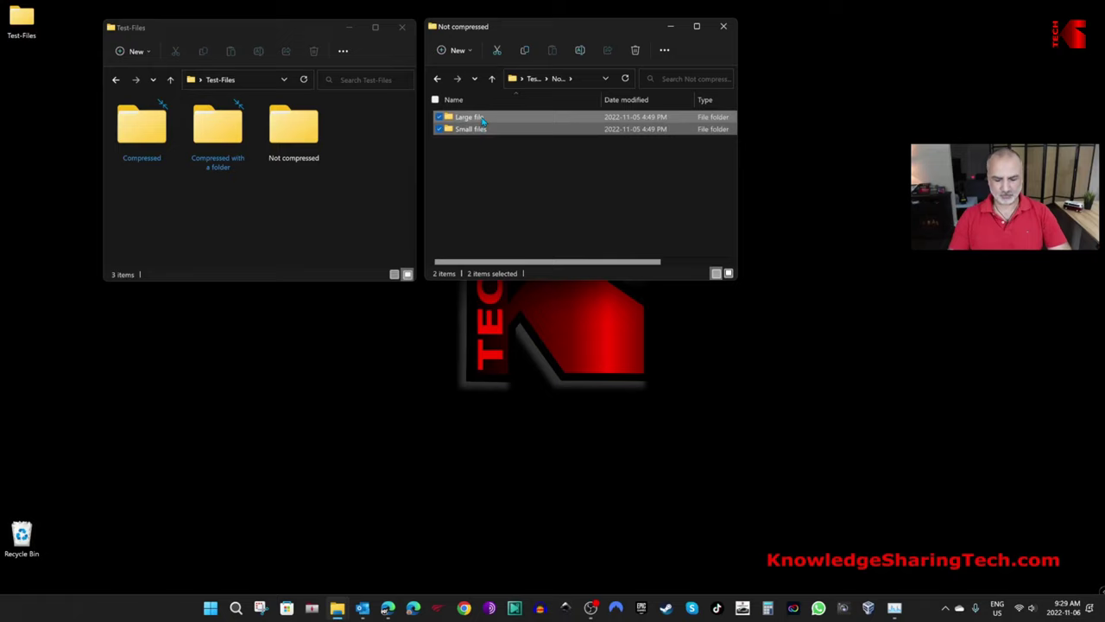
key("shift+Delete")
key("Return")
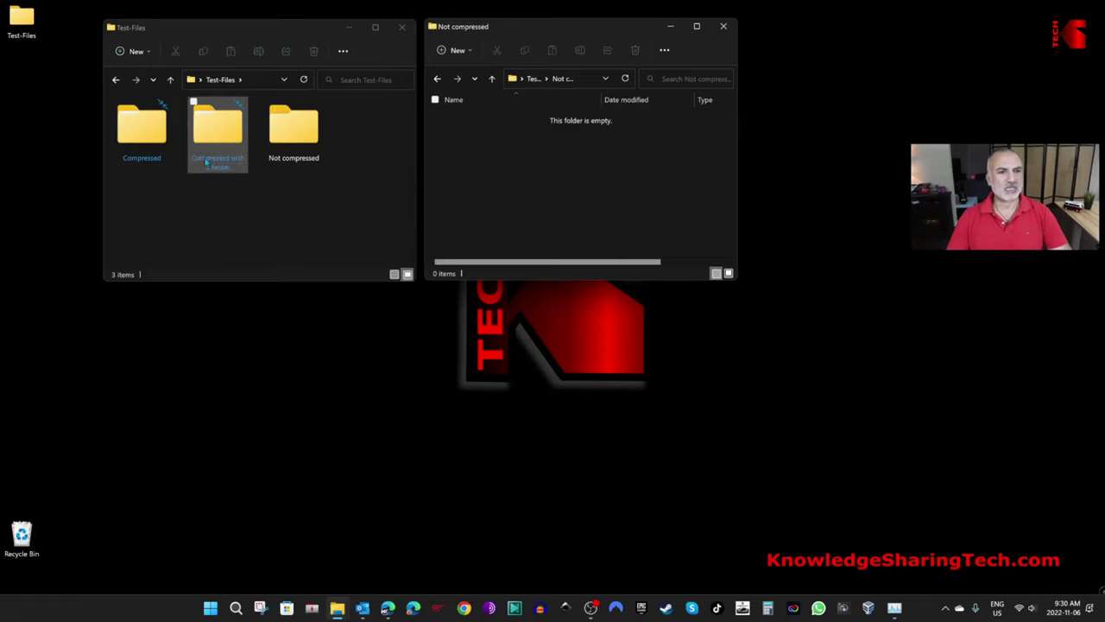
double_click(141, 129)
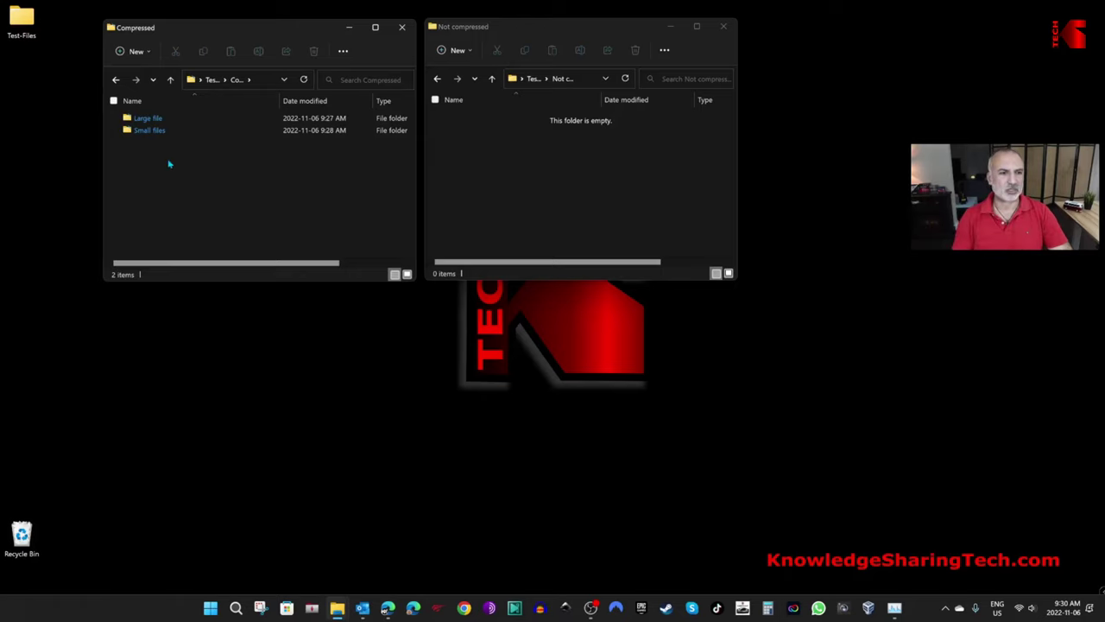
left_click_drag(144, 123, 508, 160)
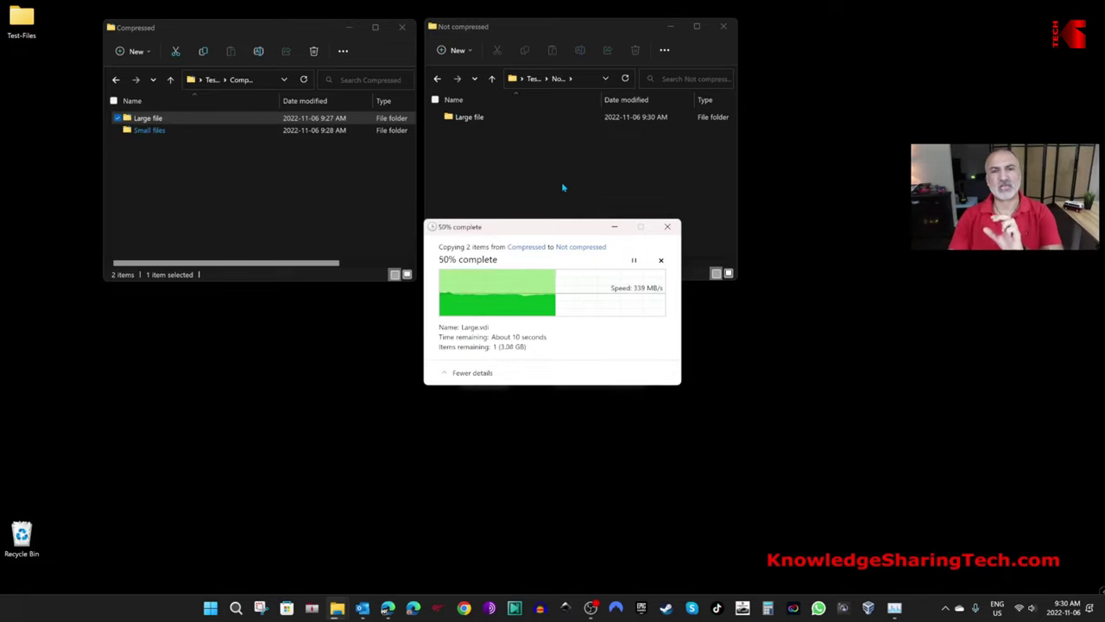
right_click(477, 118)
left_click(525, 268)
left_click(639, 303)
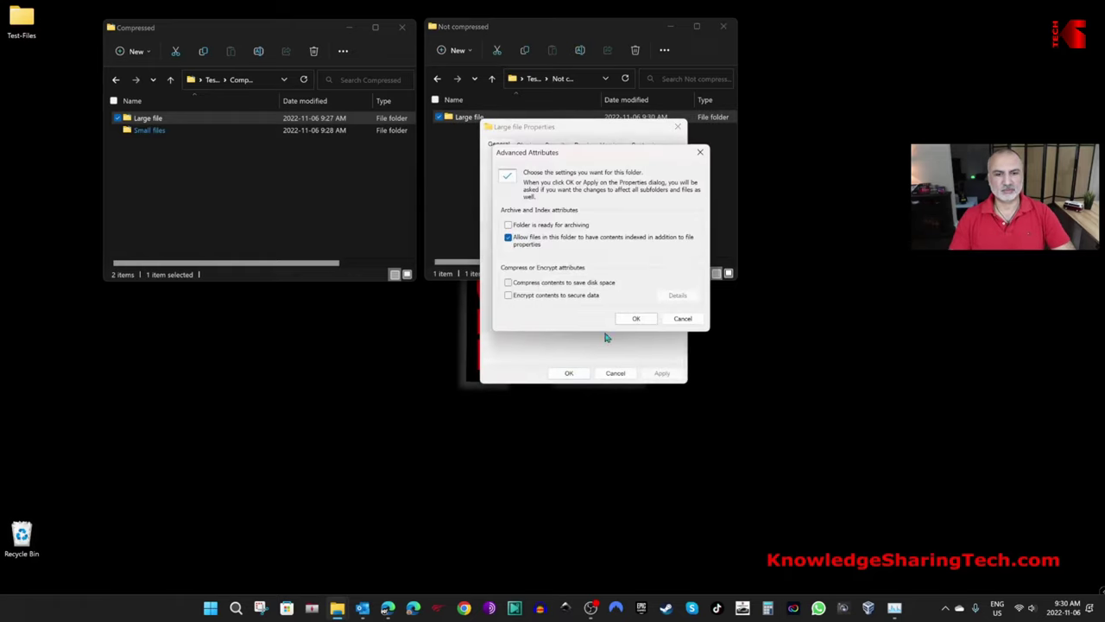
left_click(682, 318)
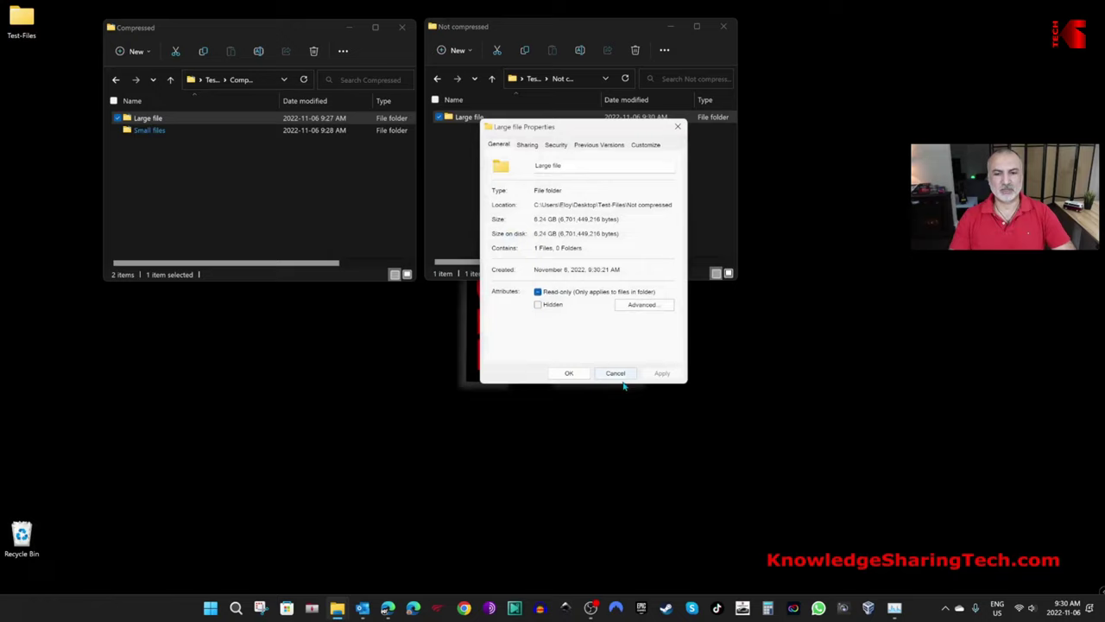
left_click(617, 373)
key("shift+Delete")
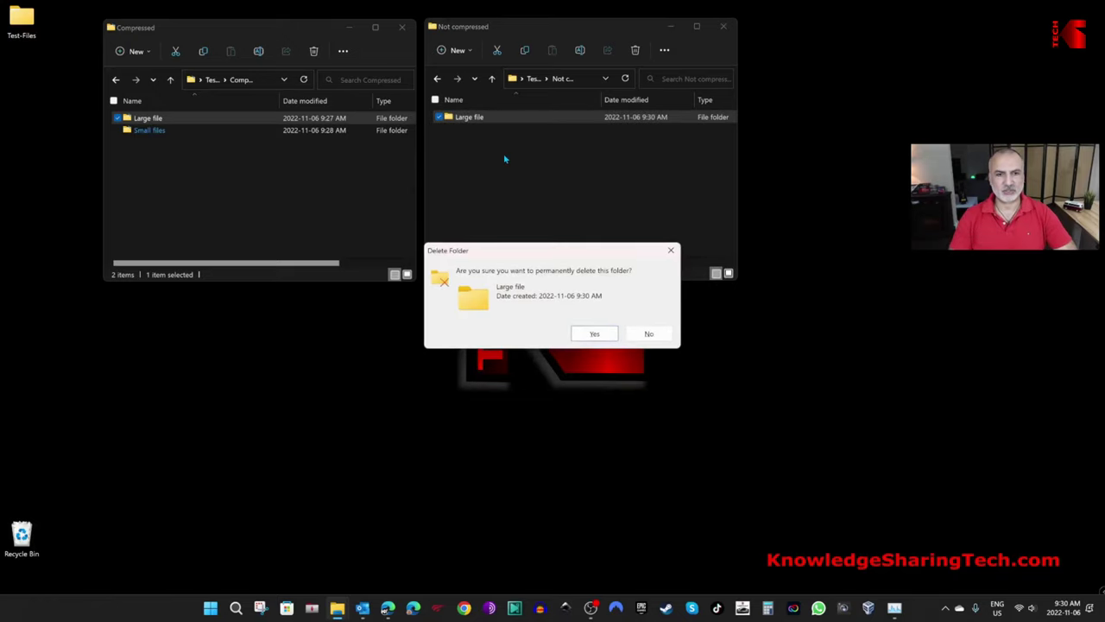
key("Return")
left_click(220, 174)
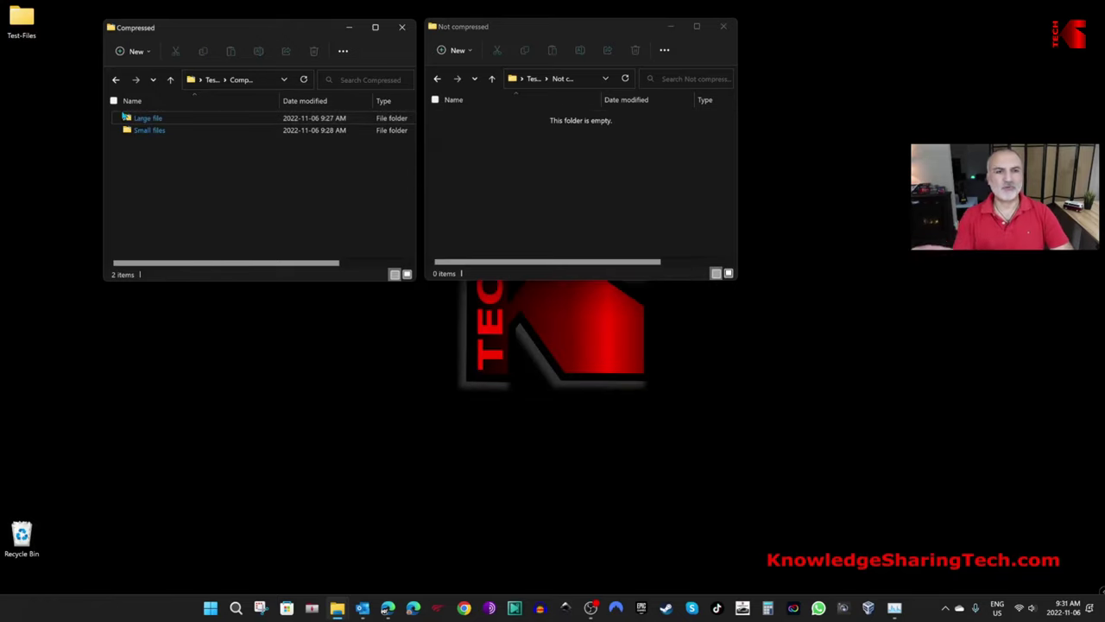
- Drag Large file from Compressed into Not compressed, check its Large.vdi contents, then go back up
mouse_move(139, 122)
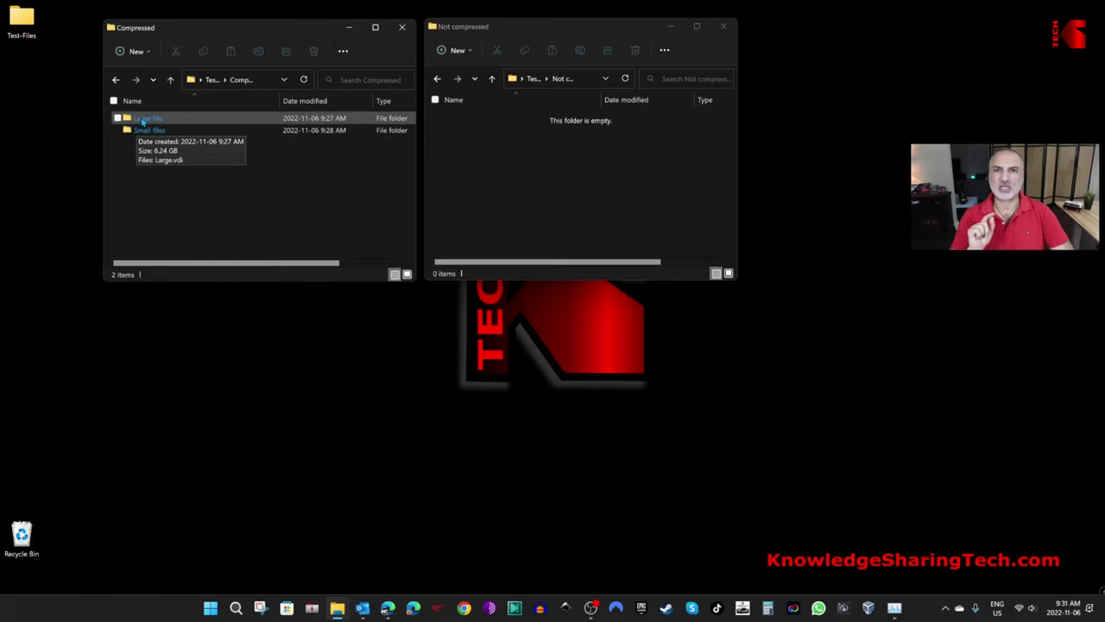
left_click_drag(143, 122, 518, 210)
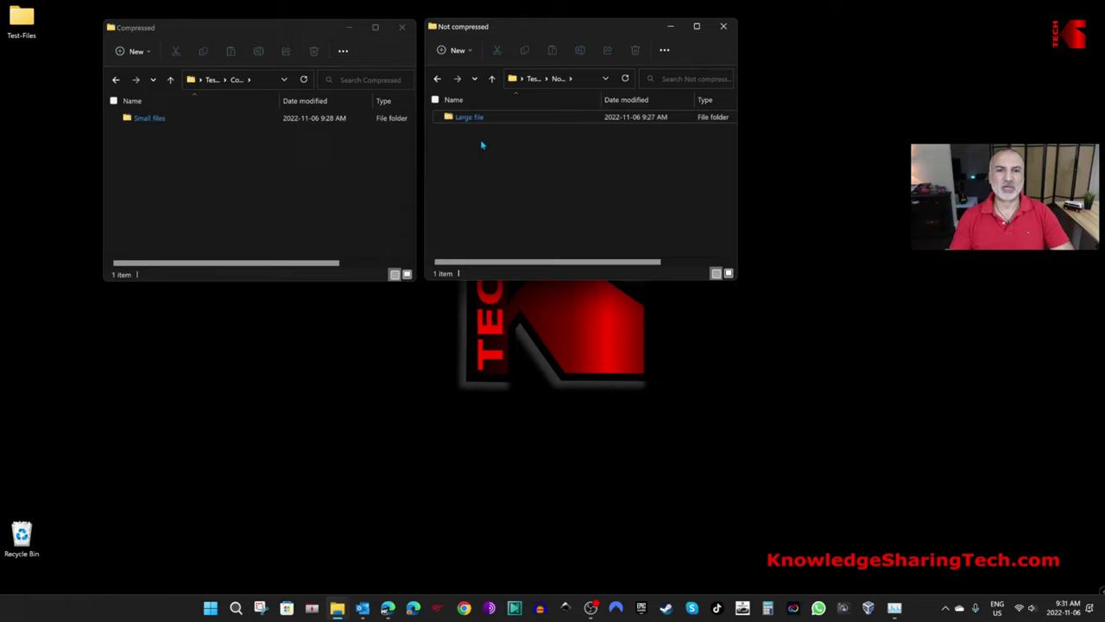
double_click(470, 118)
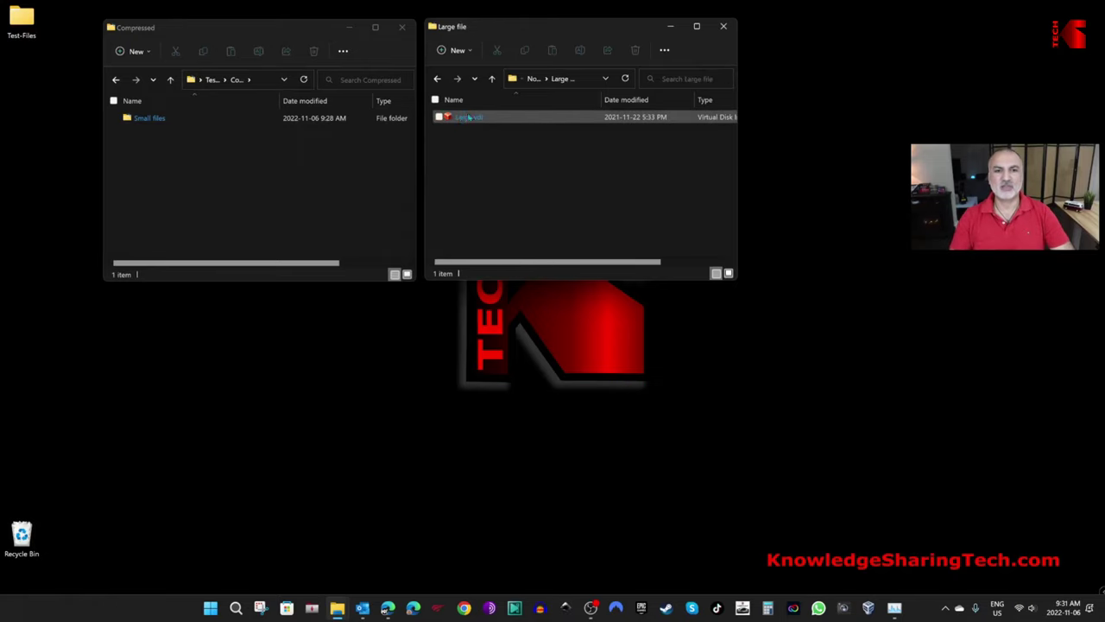
left_click(491, 78)
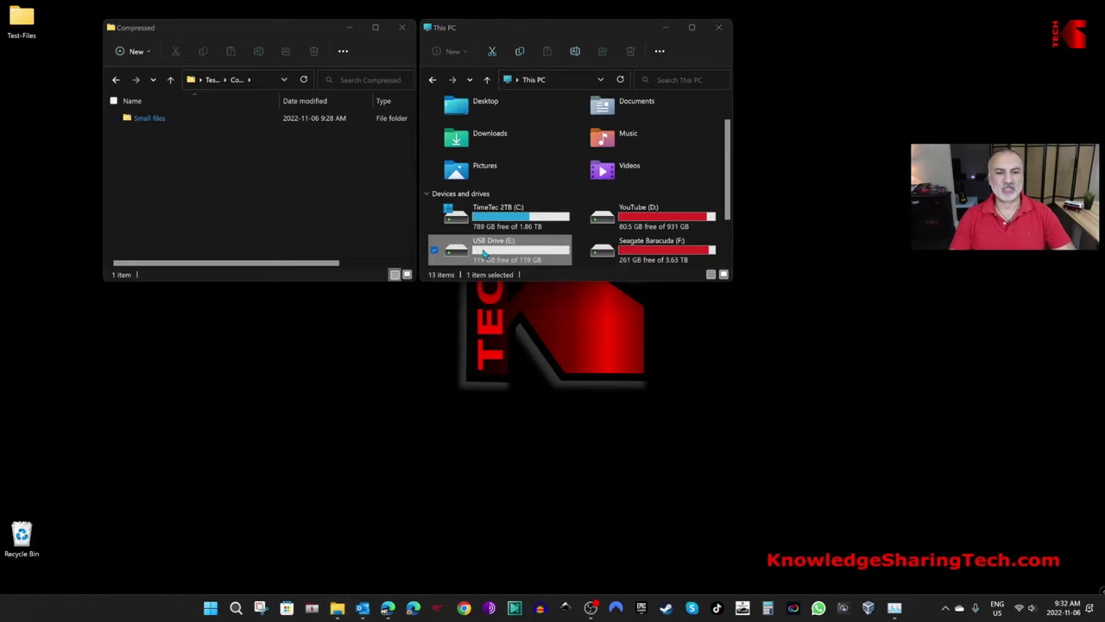
- Confirm USB Drive (E:) uses the exFAT file system in its Properties, then open the drive
right_click(487, 255)
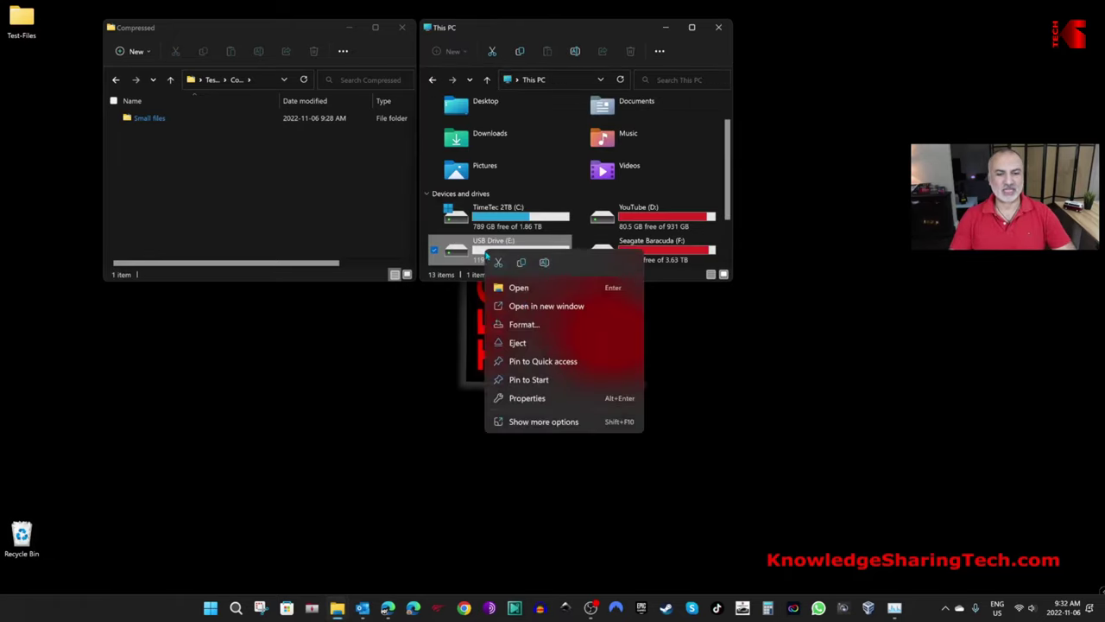
left_click(523, 399)
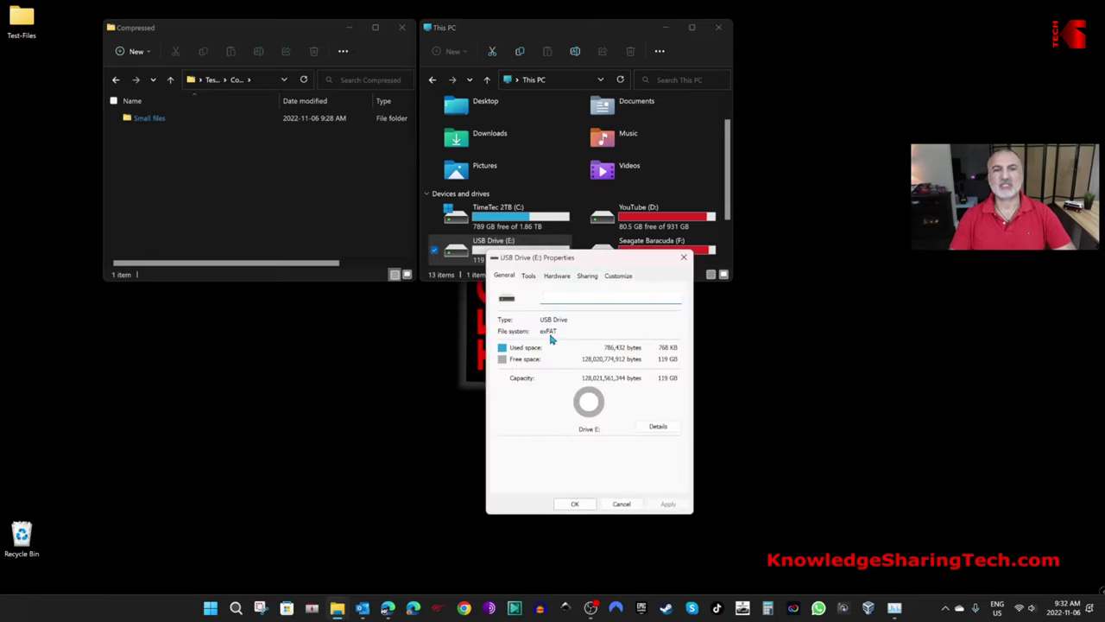
left_click(620, 504)
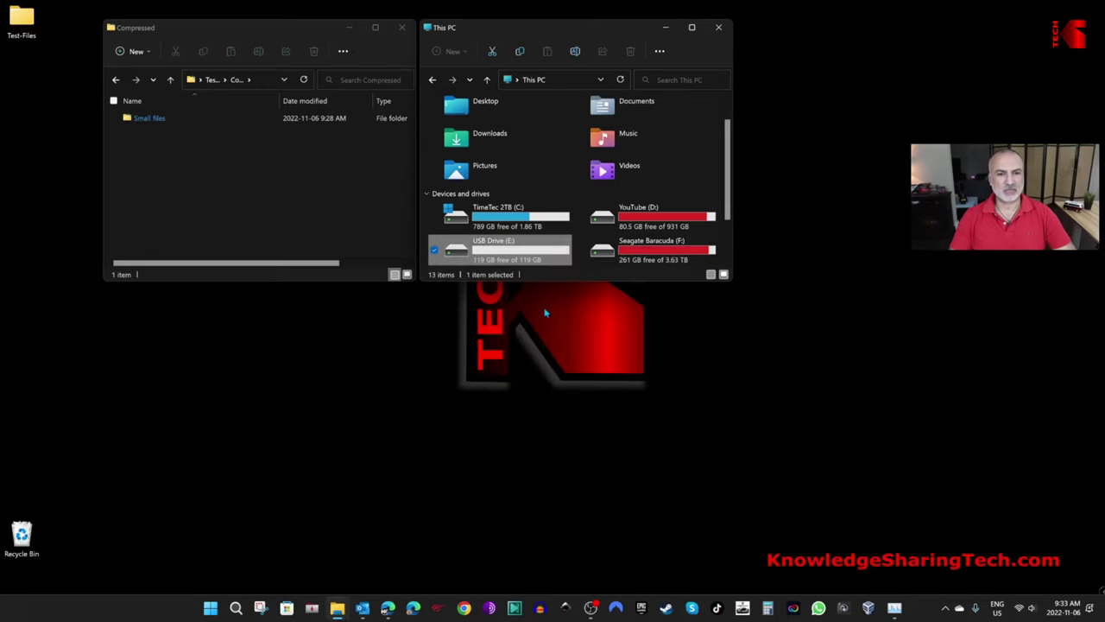
double_click(505, 253)
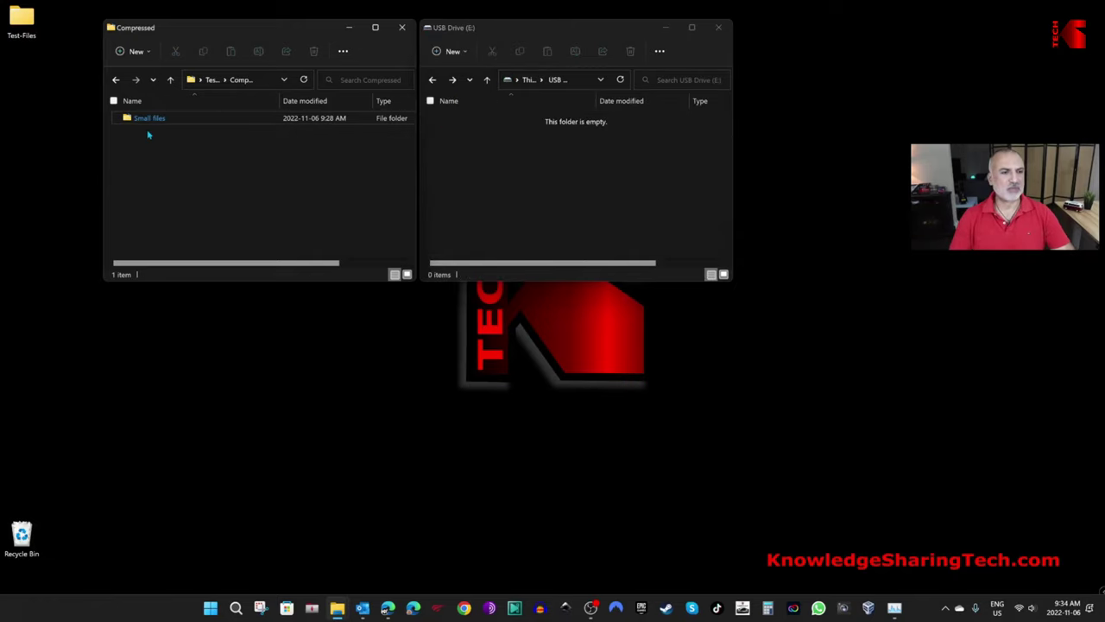
- Drag the Small files folder from the Compressed window onto USB Drive (E:) to copy it
left_click_drag(139, 119, 140, 126)
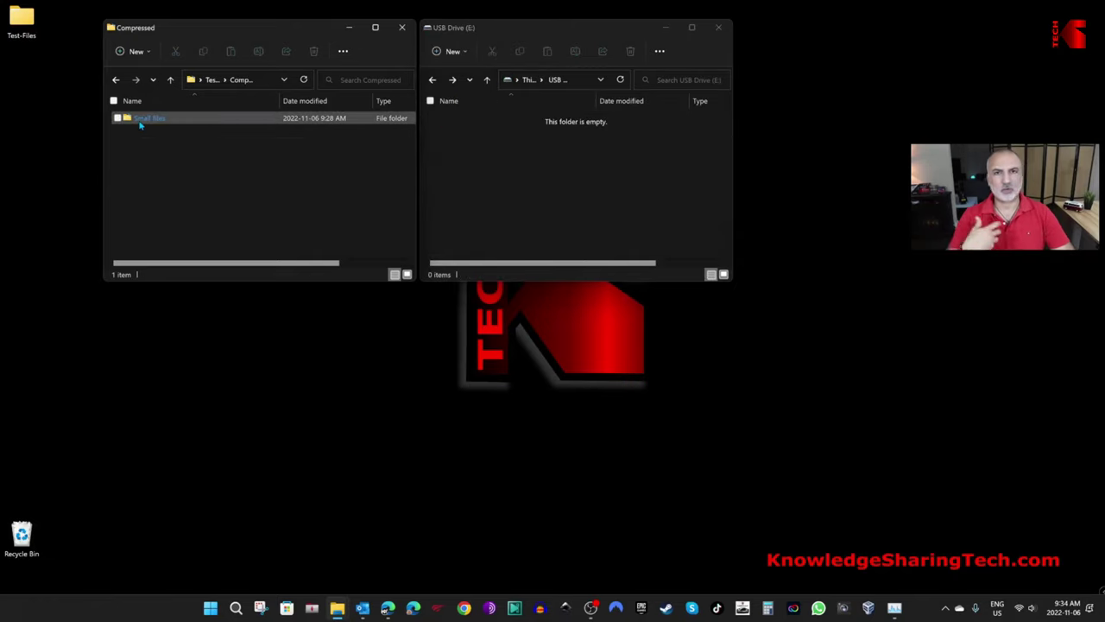
left_click_drag(141, 122, 511, 180)
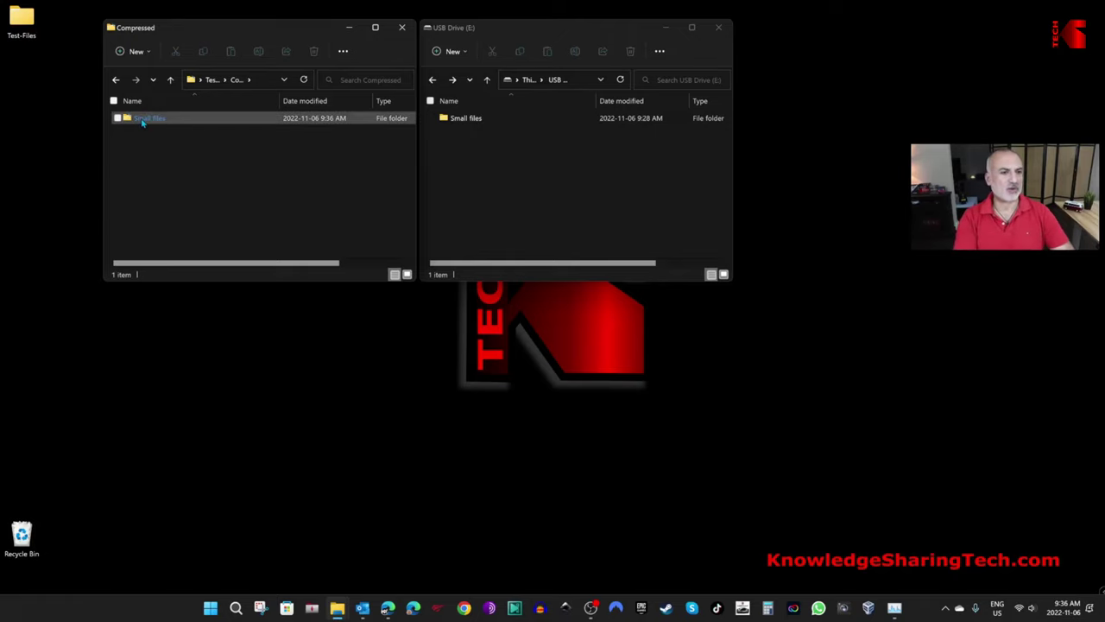
- Open Compressed's Small files folder and select test compression.docx (11.7 KB)
mouse_move(142, 122)
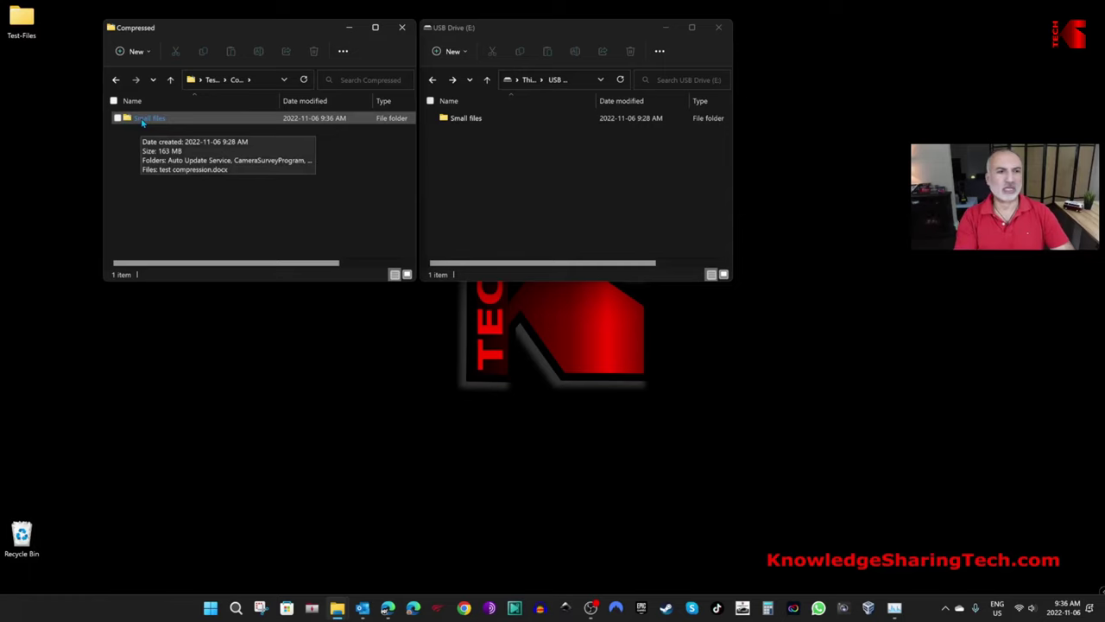
double_click(142, 120)
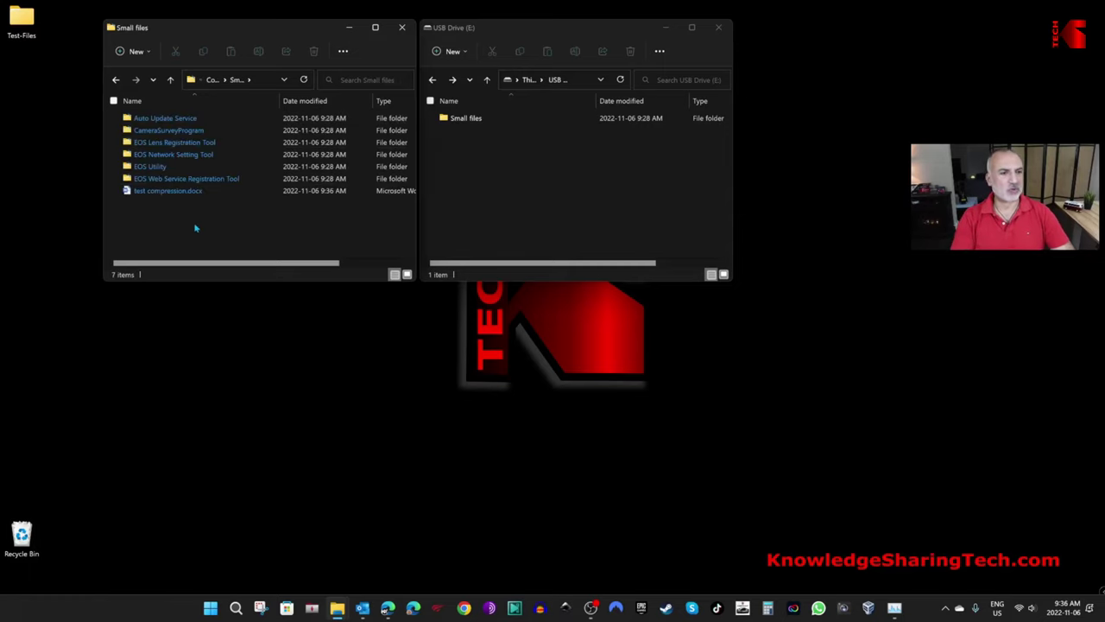
left_click(152, 193)
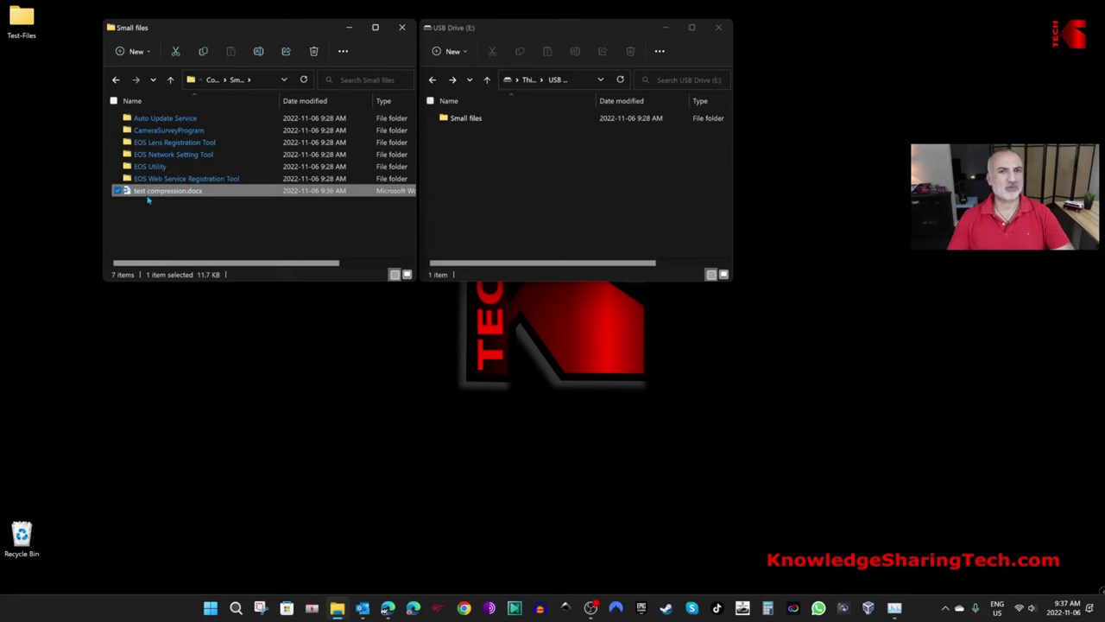
- Open test compression.docx in Word to view its 'Hello from Knowledge Sharing Tech' heading
double_click(150, 193)
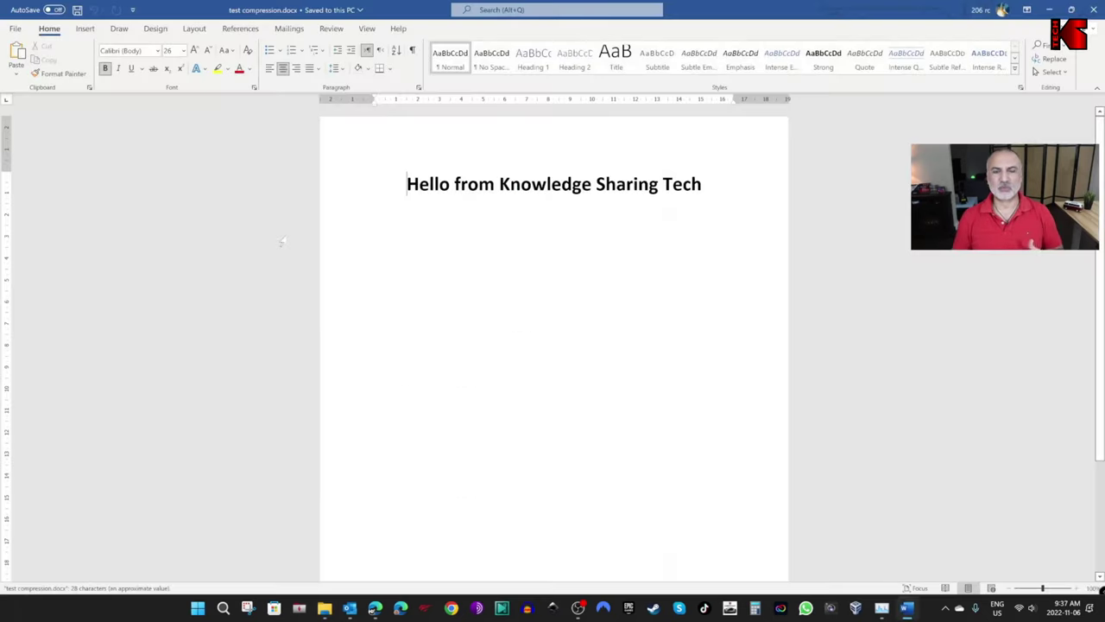